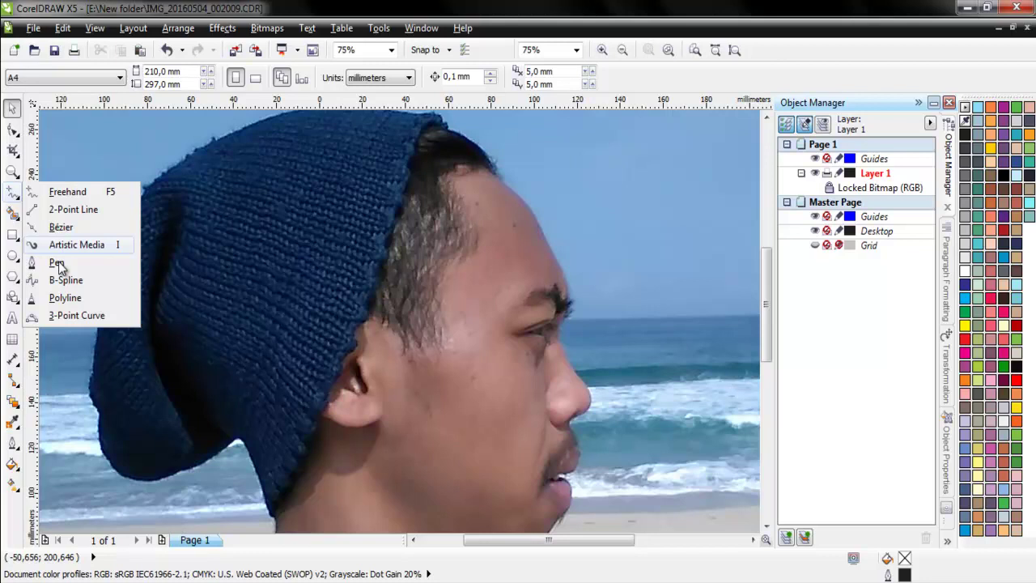
- Start a Pen tool path at the beanie's front edge and trace the hair outline down to the top of the forehead
click(57, 264)
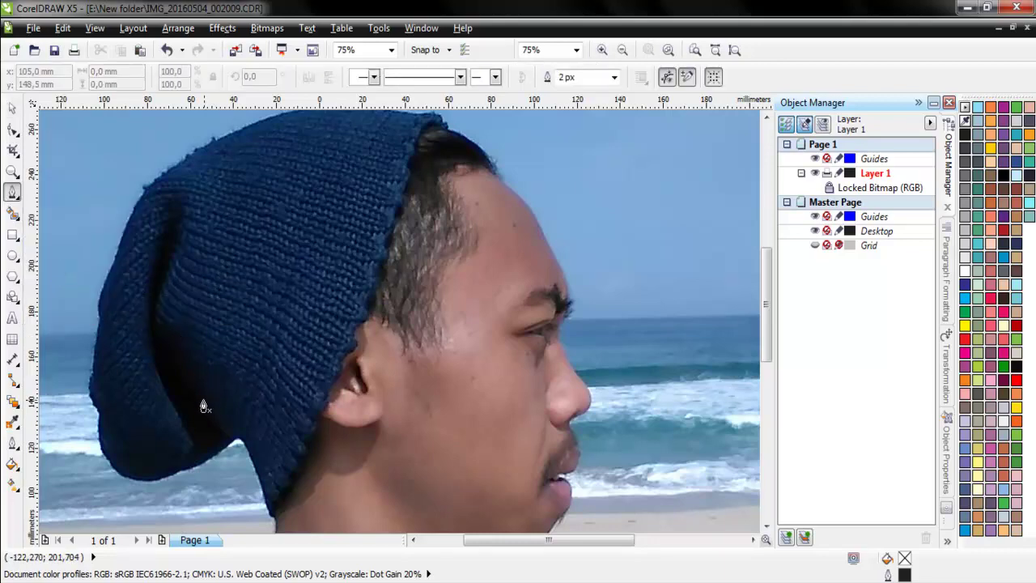
scroll(232, 346, down, 2)
scroll(247, 340, up, 6)
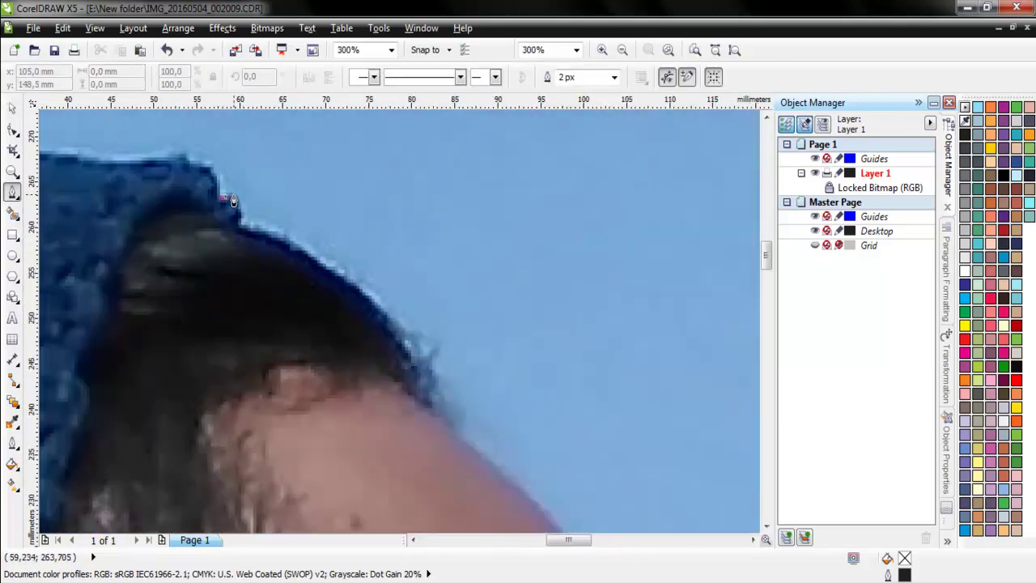
click(224, 196)
click(239, 214)
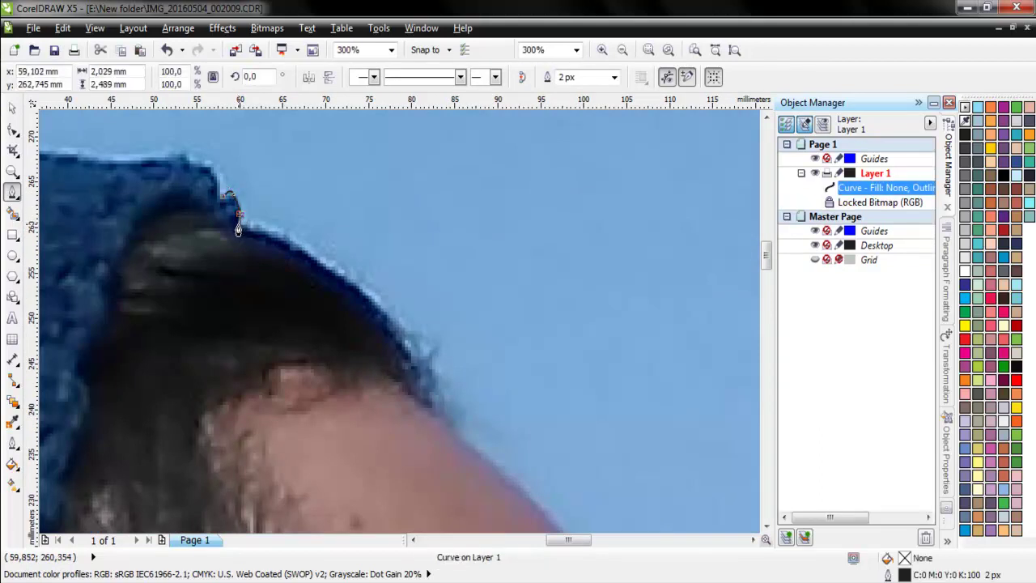
drag(239, 223, 297, 248)
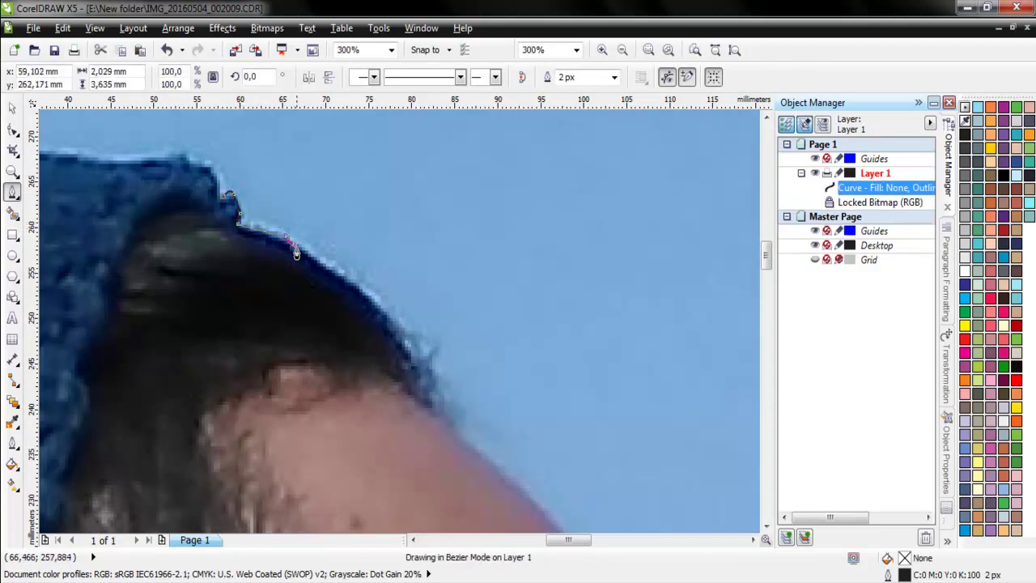
click(382, 309)
click(418, 344)
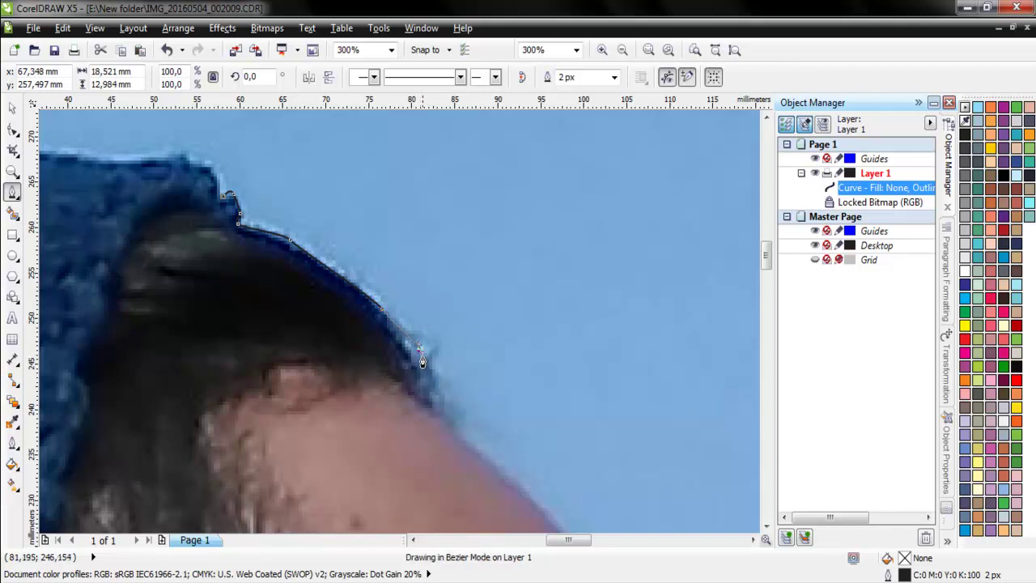
click(428, 380)
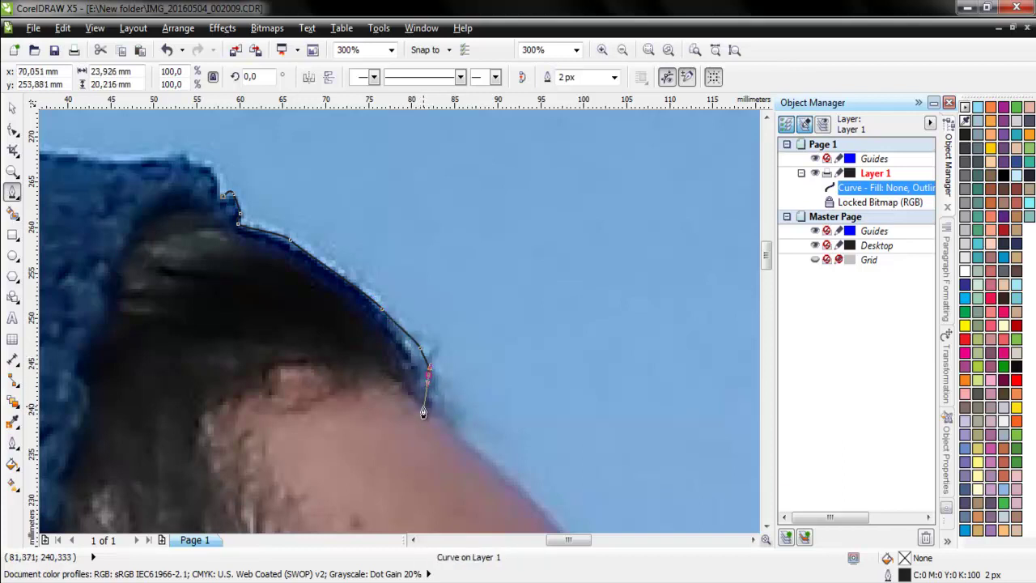
click(423, 403)
- Continue the Pen path along the forehead contour from the hairline down to the eyebrow
scroll(386, 391, down, 1)
scroll(532, 525, up, 1)
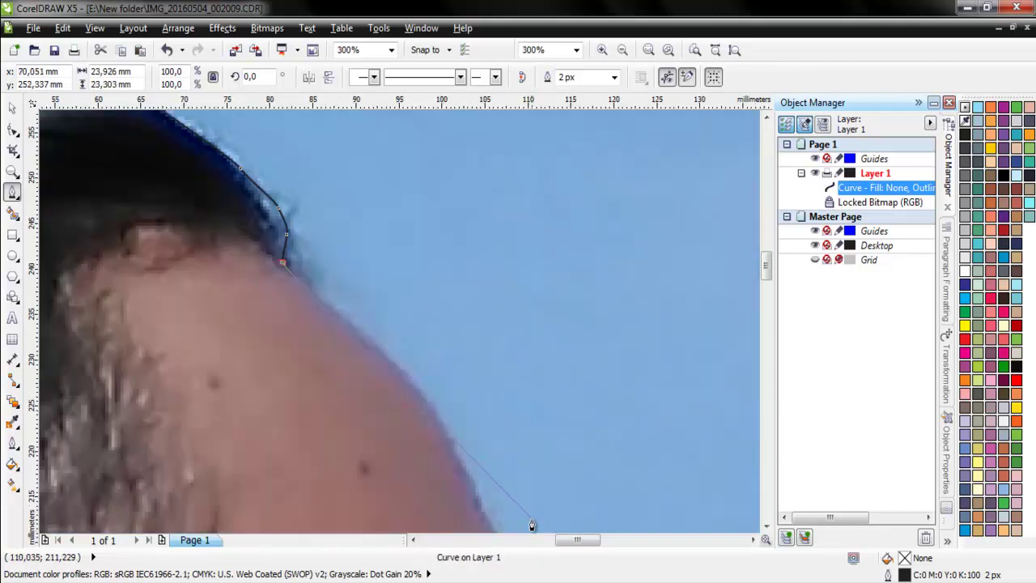
click(367, 341)
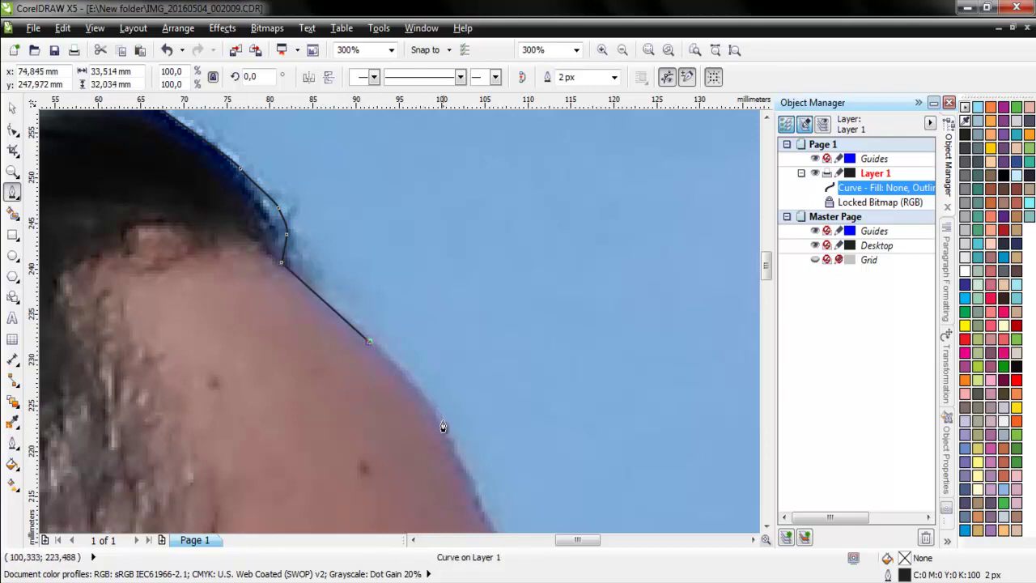
drag(449, 441, 450, 443)
scroll(487, 457, down, 4)
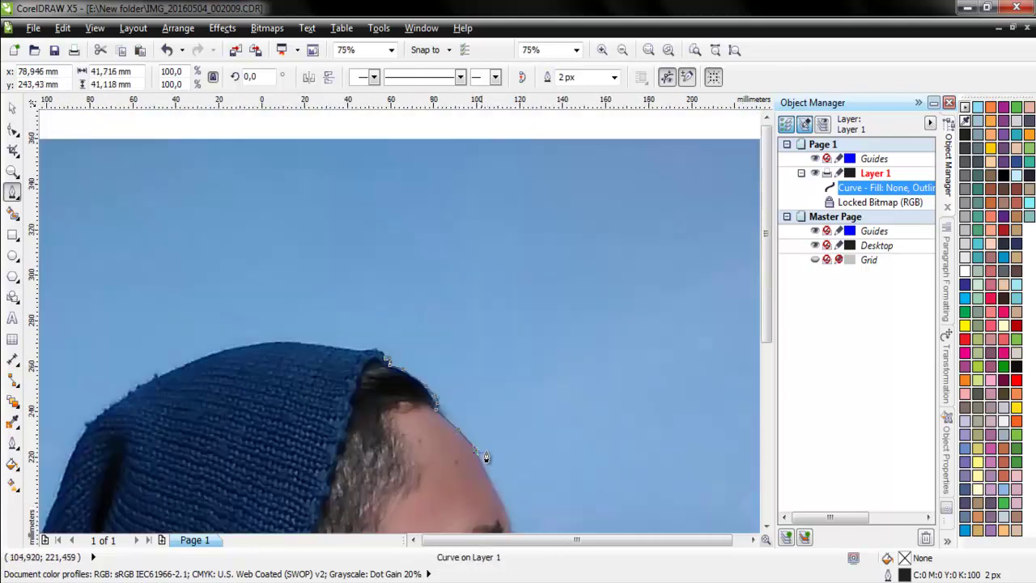
scroll(506, 479, up, 1)
scroll(456, 456, up, 3)
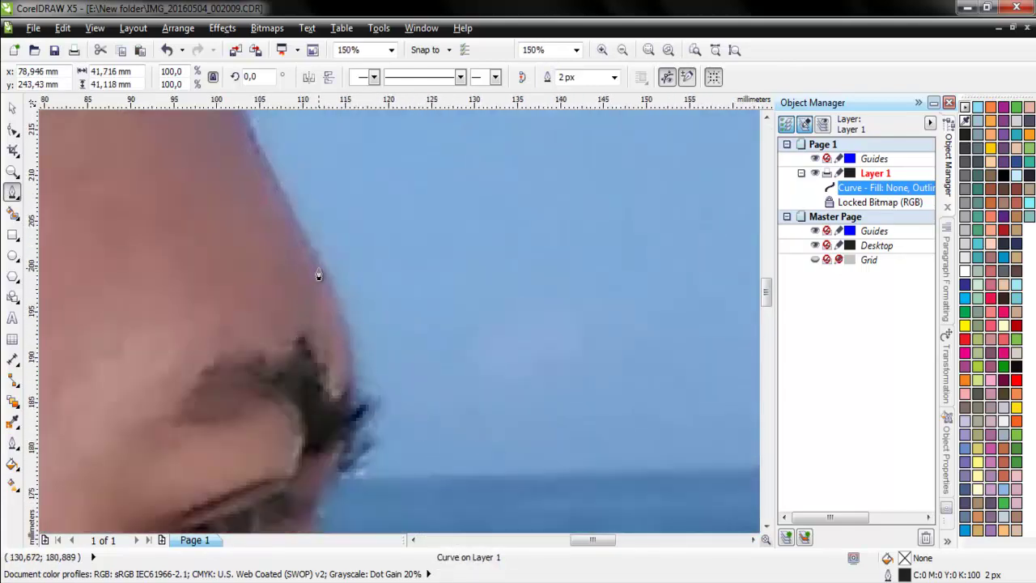
click(306, 239)
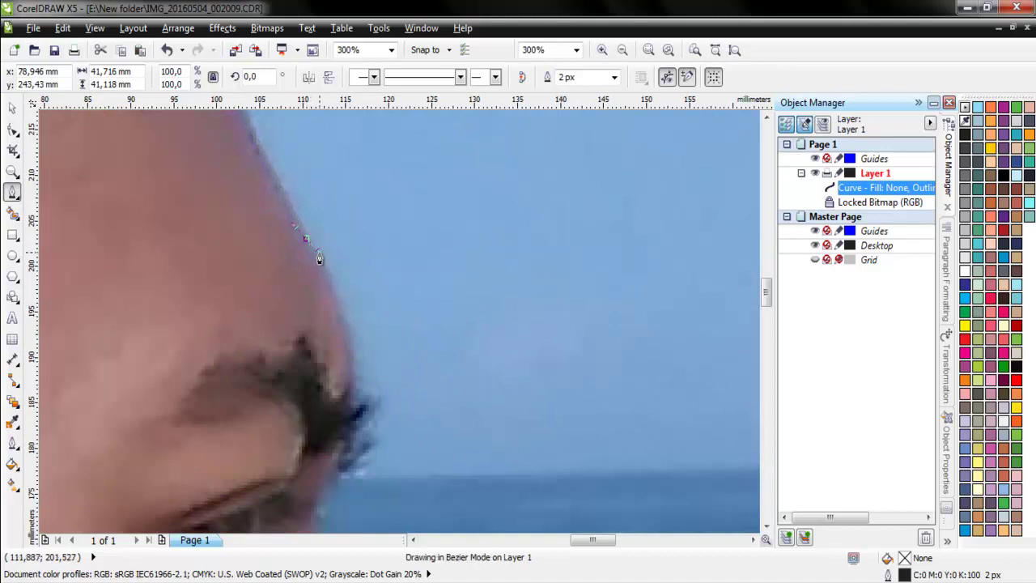
click(345, 329)
drag(352, 398, 357, 417)
- Trace the protruding eyebrow hairs with zigzag points and carry the path to just below the brow
click(350, 415)
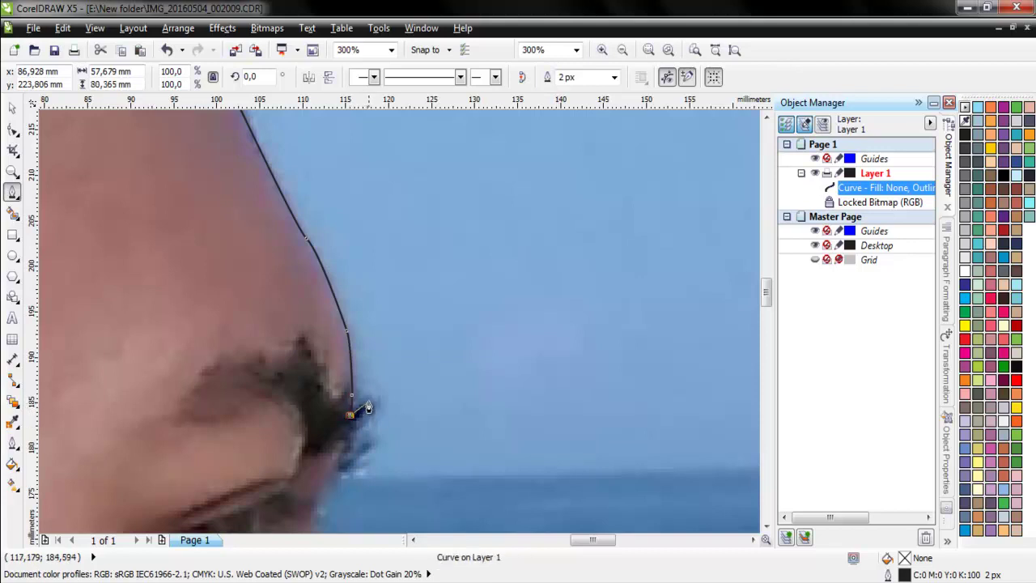
click(368, 396)
scroll(351, 445, up, 2)
click(400, 370)
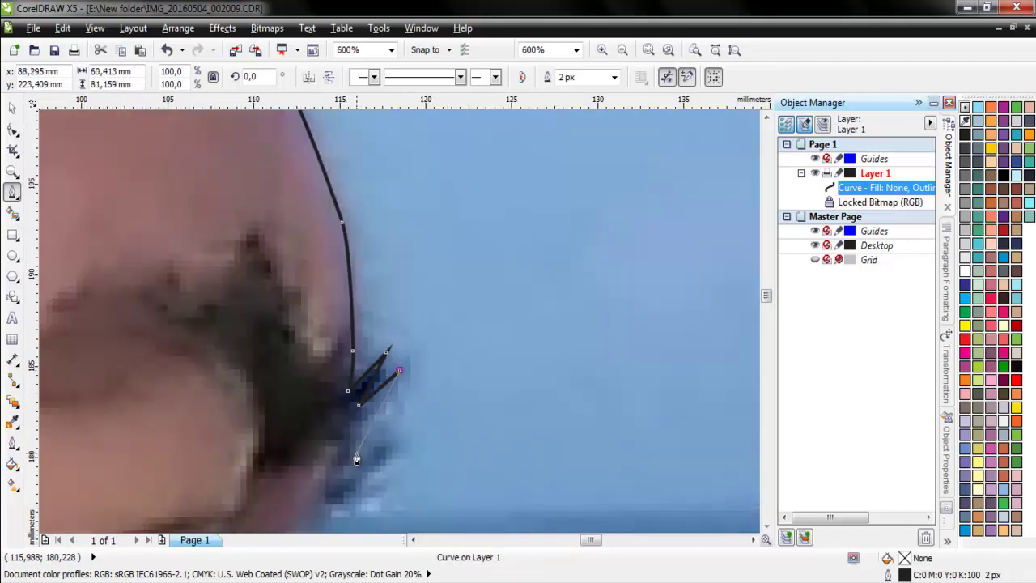
mouse_move(357, 451)
mouse_down()
mouse_move(340, 490)
mouse_move(331, 480)
mouse_move(313, 502)
mouse_move(314, 489)
mouse_up()
- Curve the path around the hollow beside the eye and onto the upper bridge of the nose
scroll(363, 407, down, 2)
scroll(331, 484, up, 2)
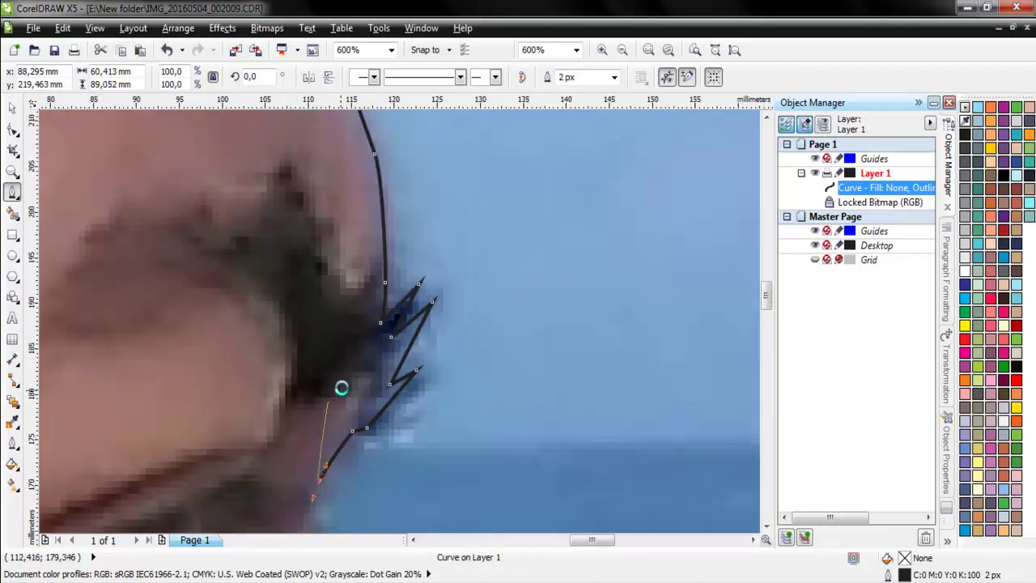
scroll(340, 413, down, 3)
scroll(340, 485, up, 2)
drag(322, 279, 336, 336)
click(421, 503)
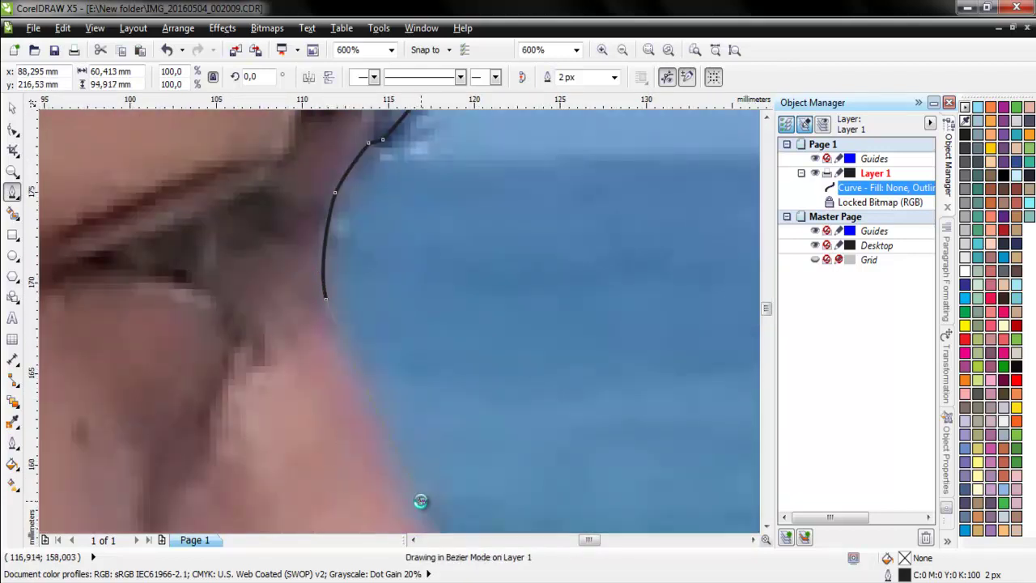
- Trace the lower nose bridge and curve the path around the nose tip onto its underside
scroll(384, 403, down, 2)
scroll(434, 504, up, 2)
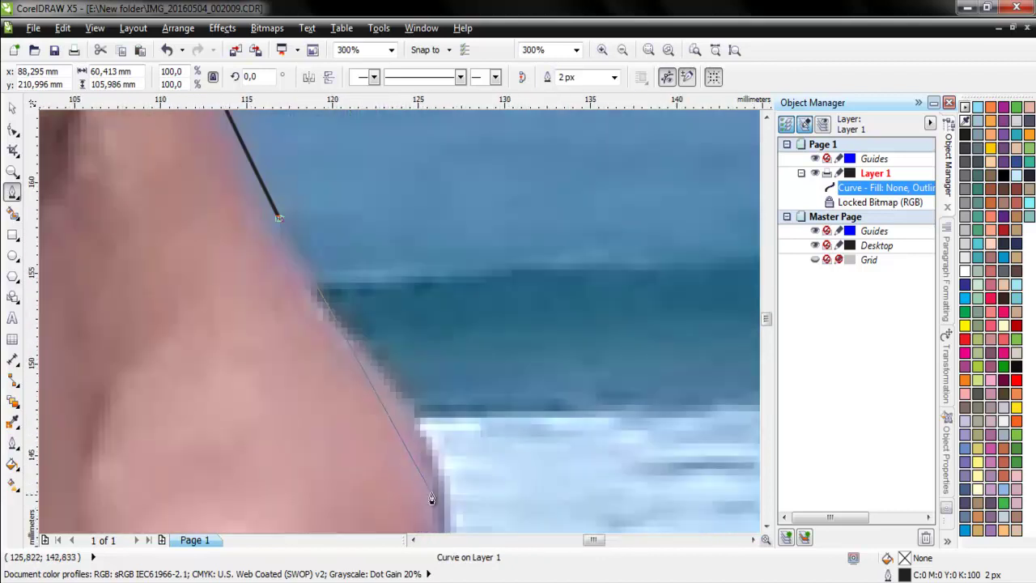
drag(353, 337, 369, 361)
drag(428, 450, 440, 472)
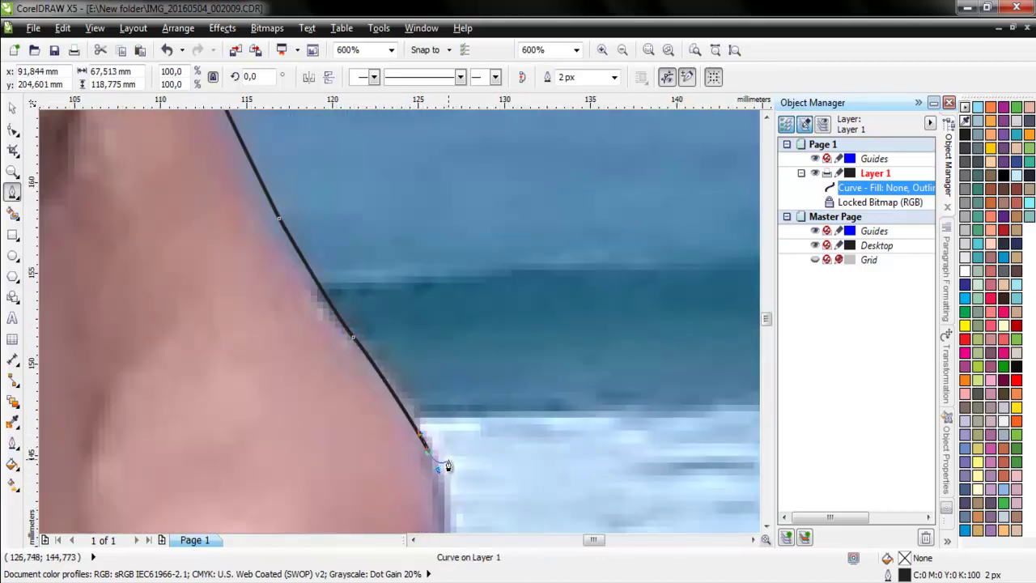
scroll(441, 469, down, 2)
scroll(440, 505, up, 2)
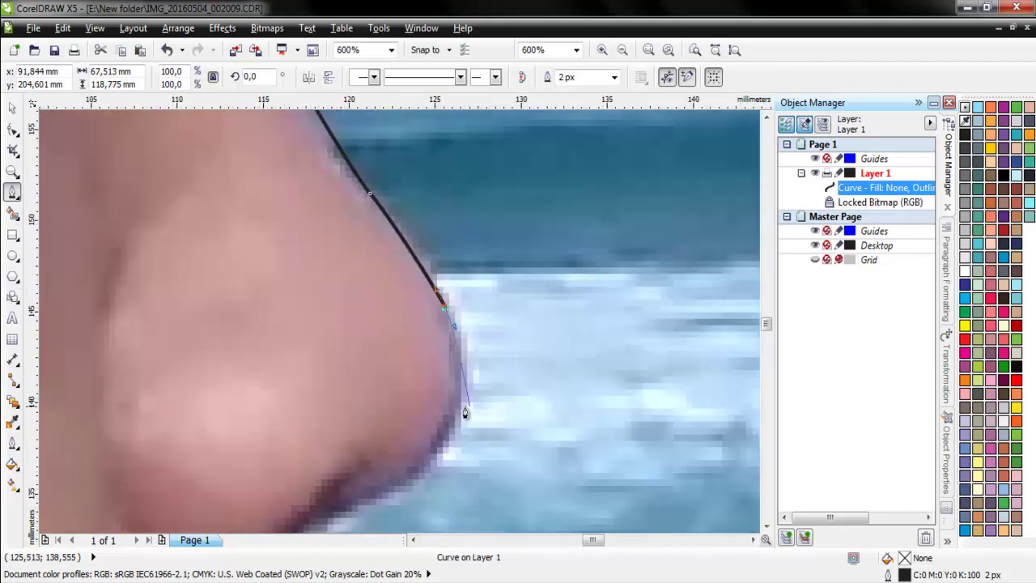
drag(461, 404, 454, 425)
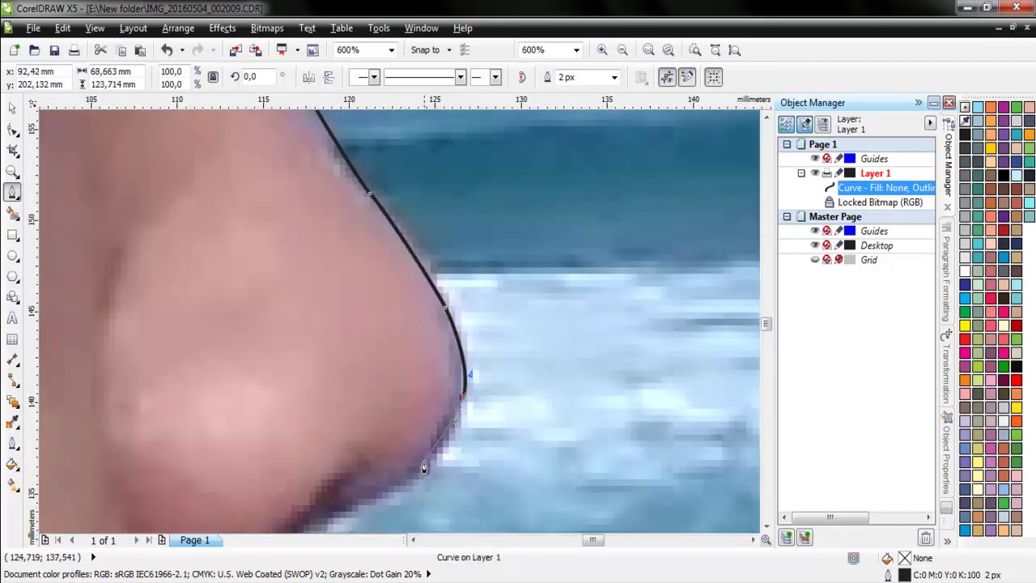
drag(417, 473, 395, 485)
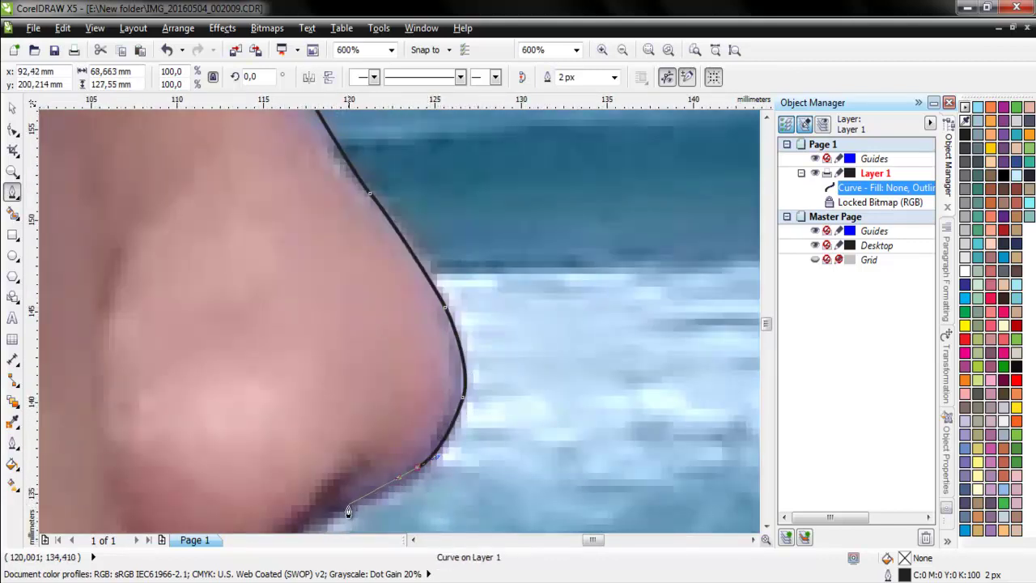
drag(345, 509, 335, 513)
- Carry the path around the notch where the underside of the nose meets the upper lip area
scroll(380, 387, down, 2)
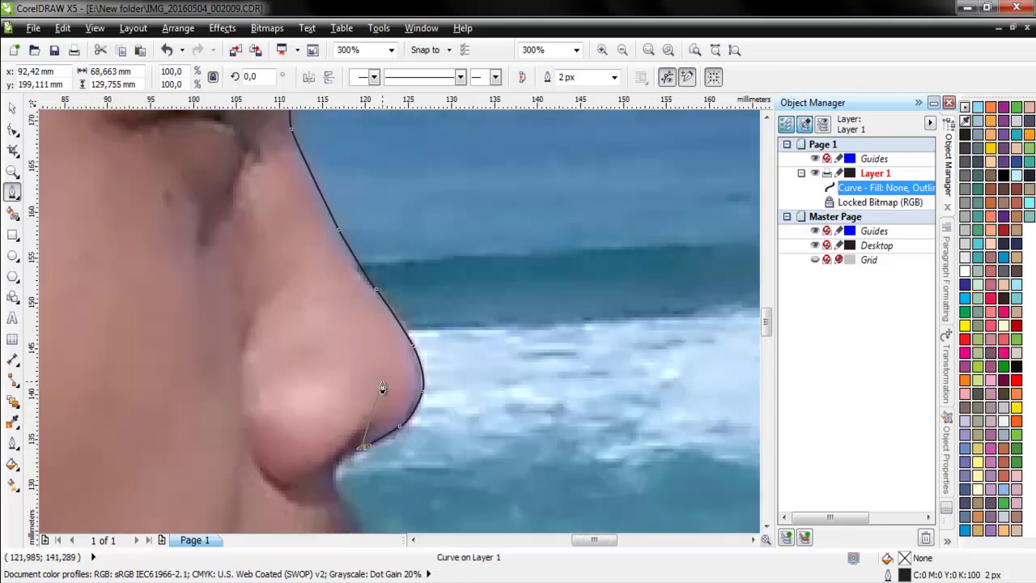
scroll(386, 426, up, 1)
scroll(387, 431, up, 2)
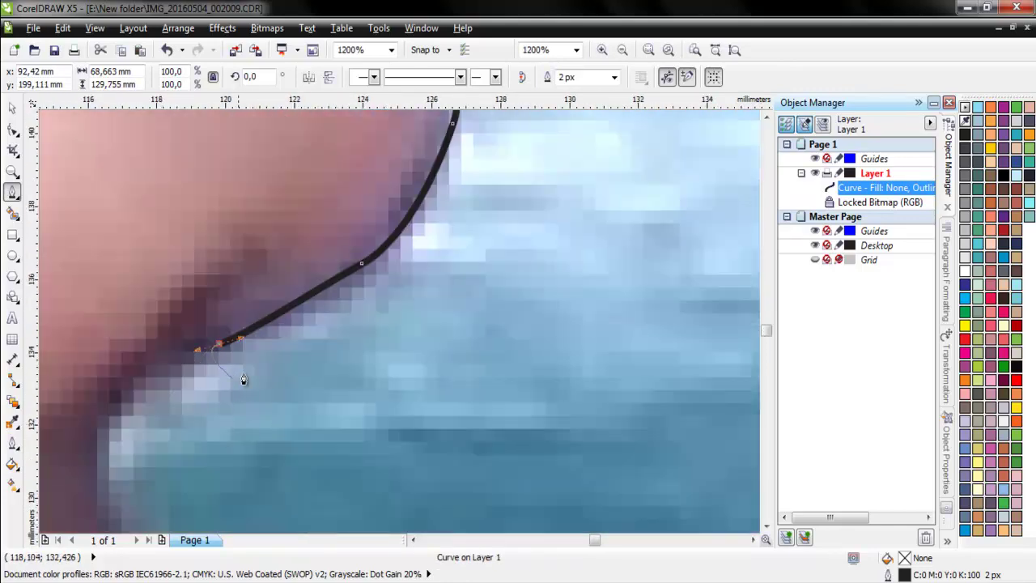
scroll(196, 421, down, 1)
scroll(218, 392, up, 1)
mouse_move(225, 385)
mouse_down()
mouse_move(225, 428)
mouse_move(282, 438)
mouse_up()
- Trace the contour from below the nose around the upper lip into the mouth opening
scroll(280, 427, down, 1)
scroll(365, 394, down, 2)
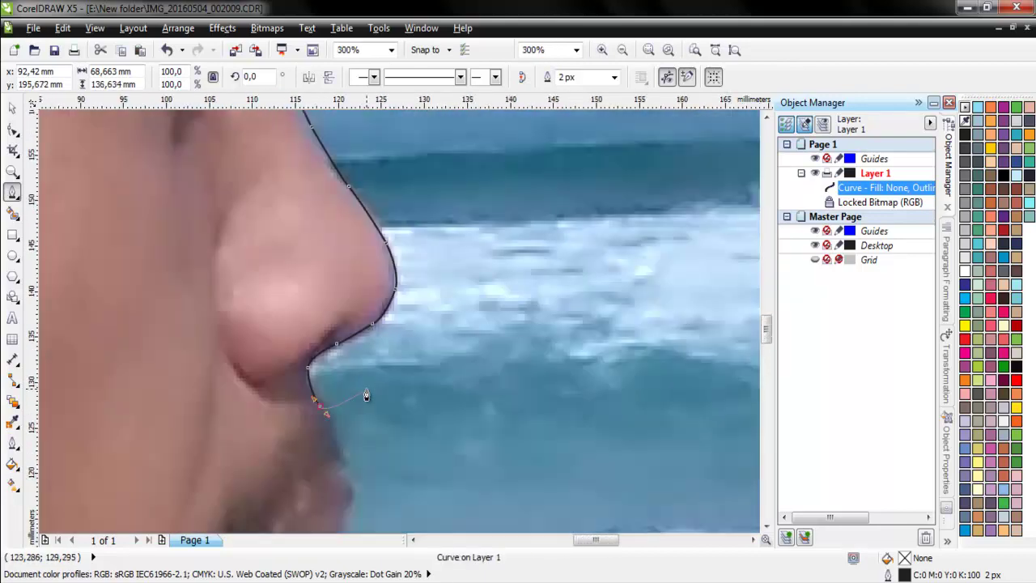
scroll(344, 465, up, 1)
mouse_move(365, 389)
mouse_down()
mouse_move(374, 429)
mouse_move(361, 483)
mouse_move(312, 508)
mouse_move(294, 504)
mouse_move(299, 518)
mouse_up()
- Trace the lower lip's outer contour from the mouth opening down to the crease above the chin
scroll(359, 492, down, 2)
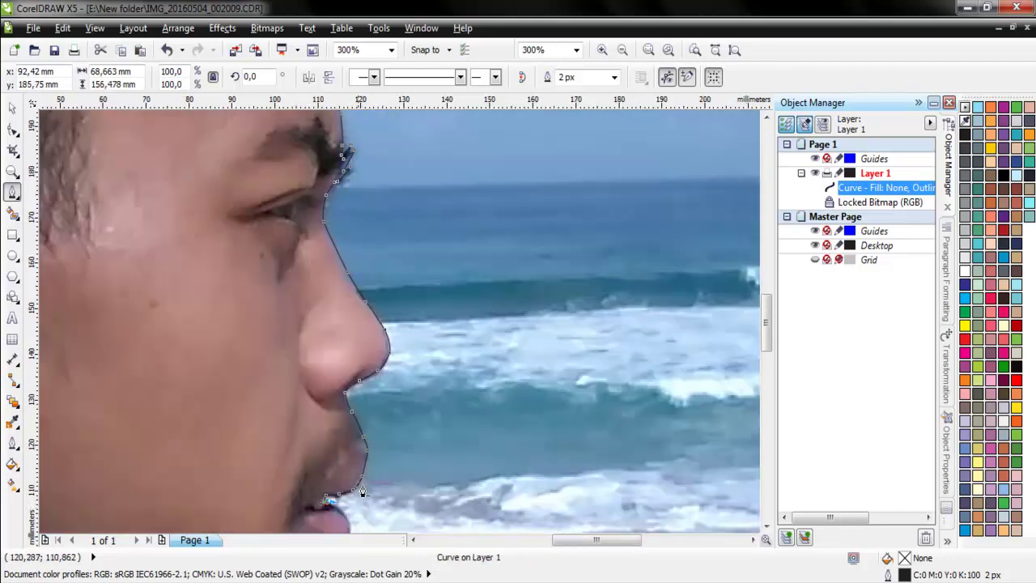
scroll(370, 475, up, 1)
scroll(324, 409, up, 1)
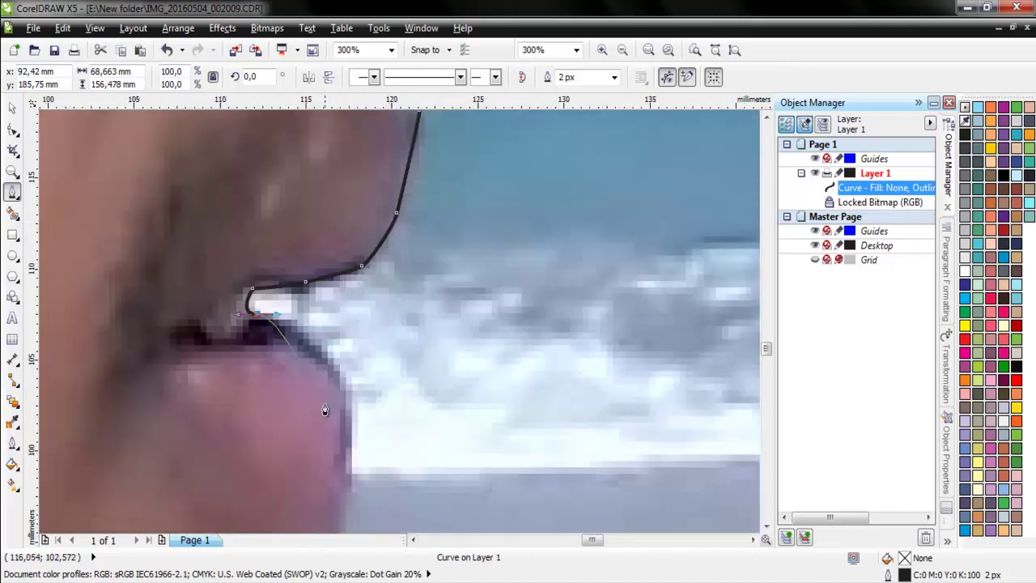
click(321, 354)
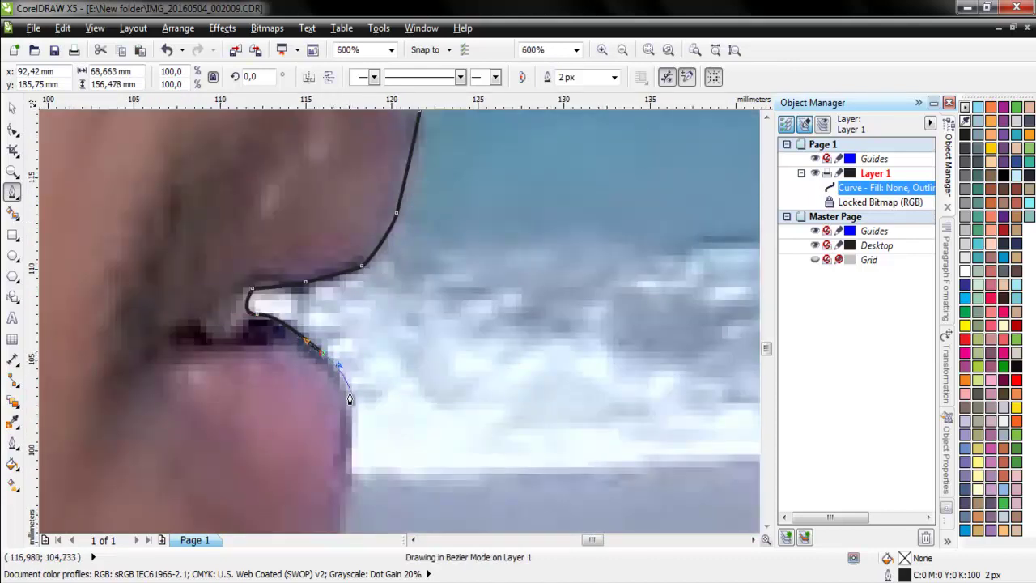
drag(350, 403, 350, 420)
scroll(340, 487, down, 3)
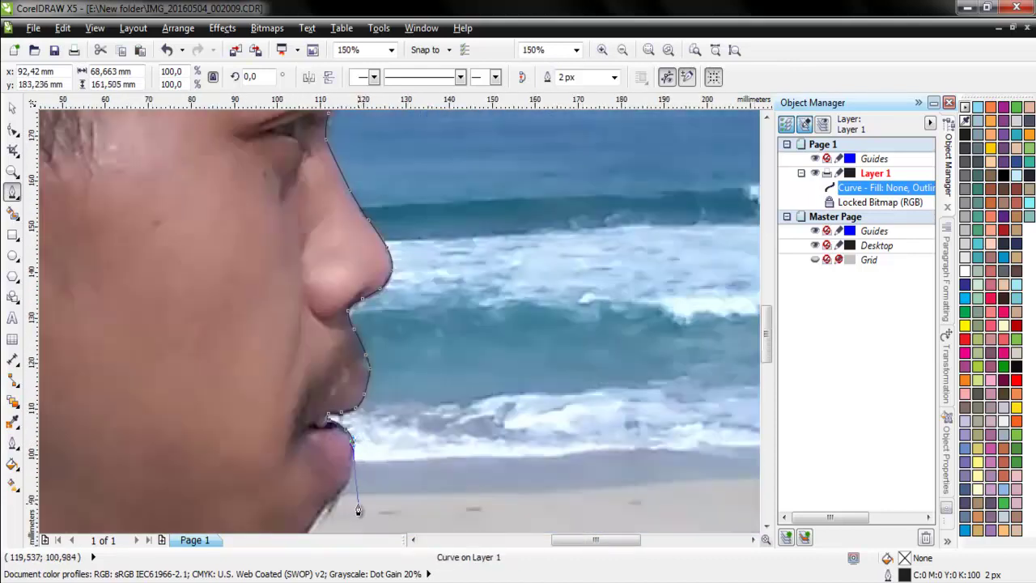
scroll(356, 502, up, 1)
drag(356, 433, 343, 465)
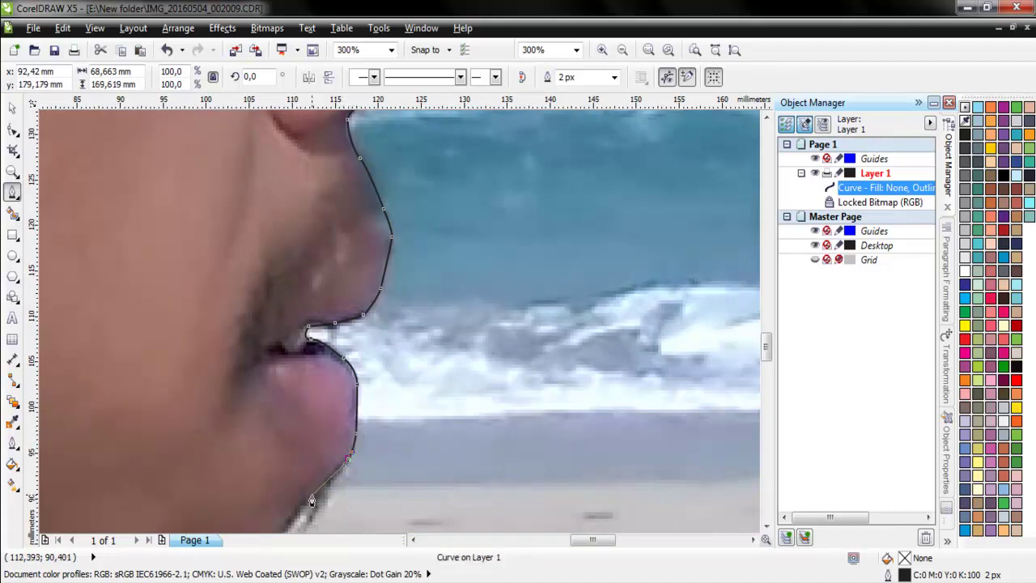
- Trace the chin and the underside of the jaw back to where it meets the neck
scroll(311, 499, down, 1)
scroll(423, 408, down, 1)
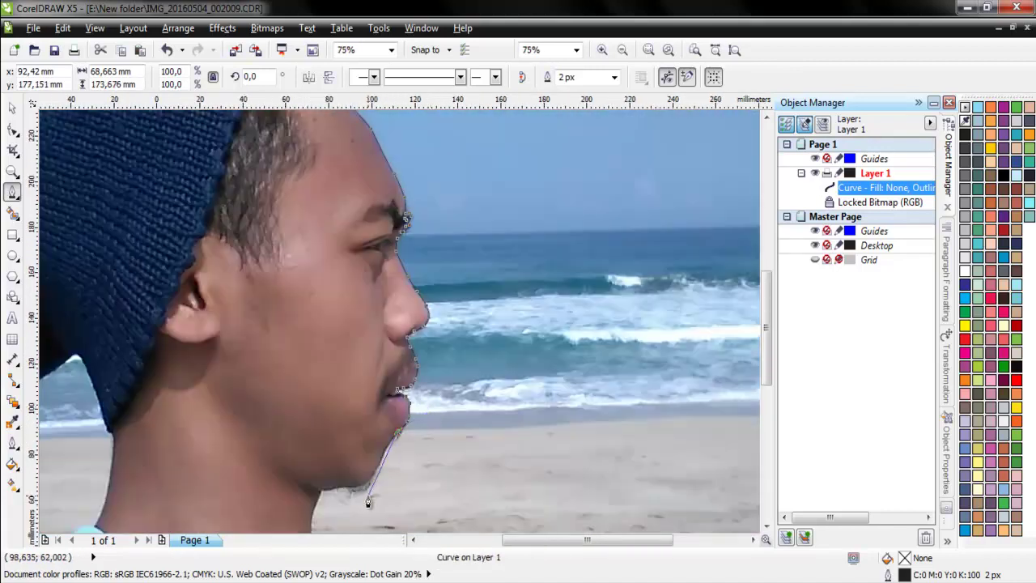
scroll(368, 502, up, 2)
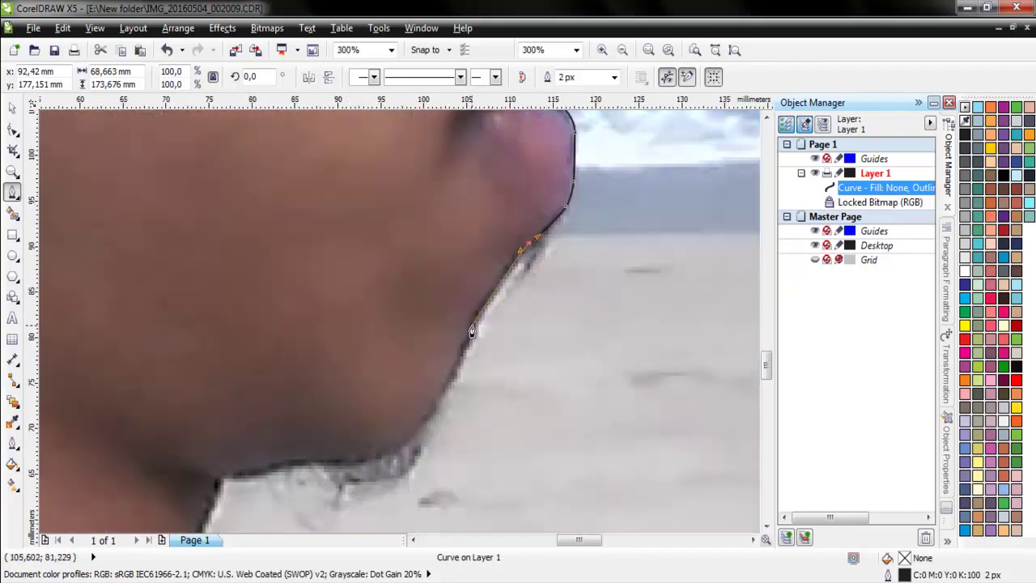
drag(472, 331, 472, 330)
drag(405, 445, 402, 451)
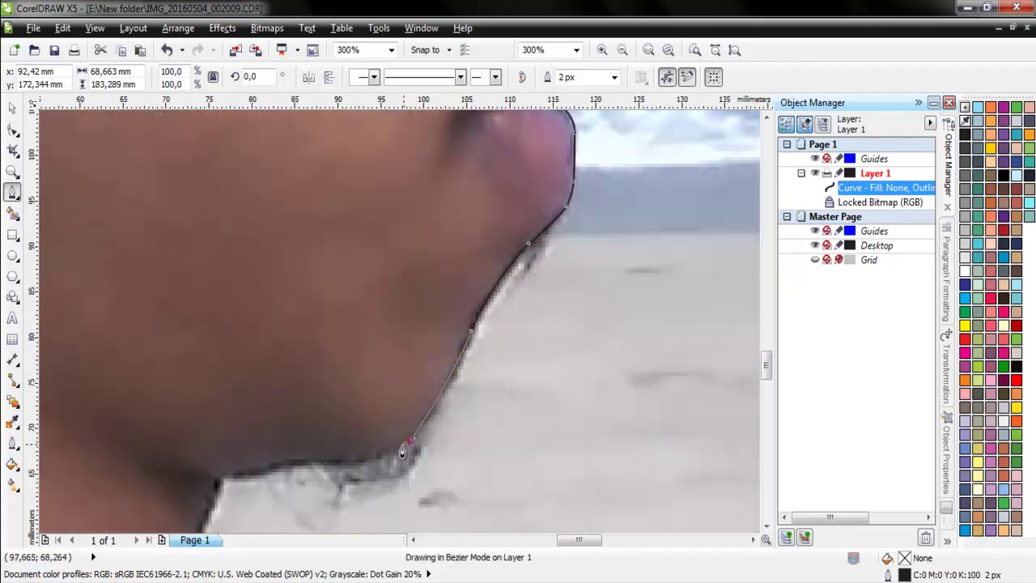
drag(341, 466, 226, 479)
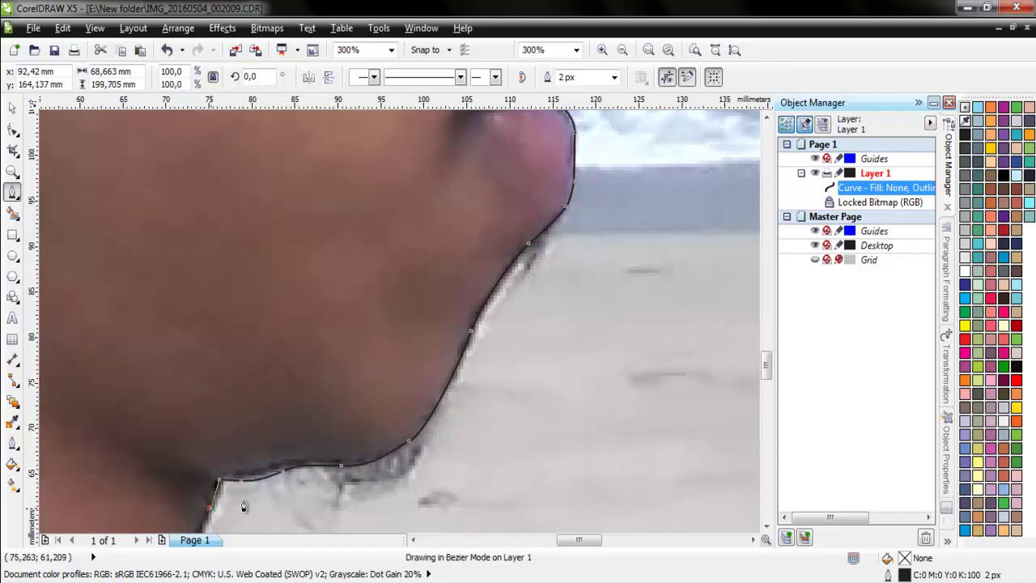
- Extend the path down the front of the neck to the edge of the shirt collar
scroll(373, 400, down, 5)
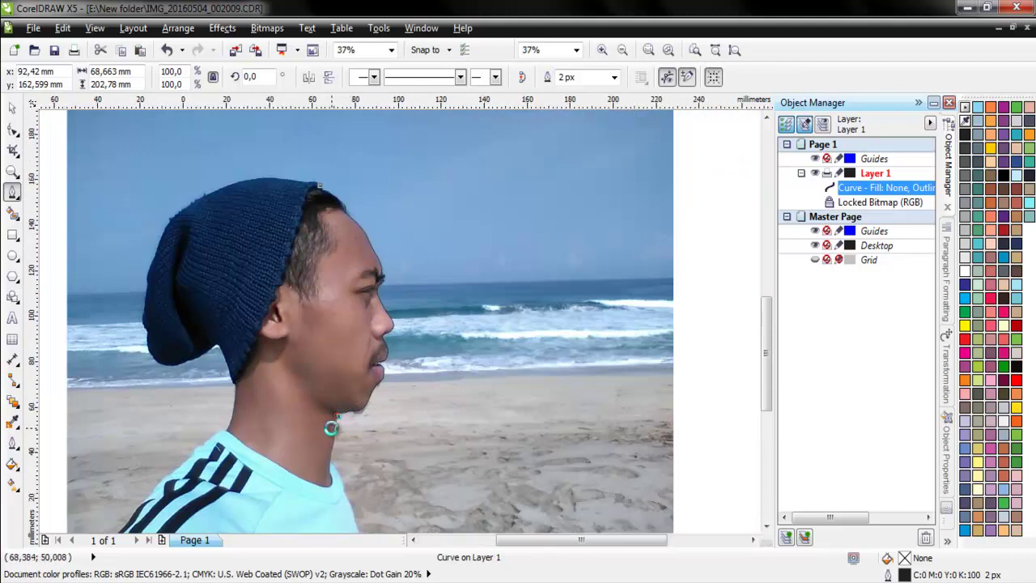
scroll(373, 400, up, 4)
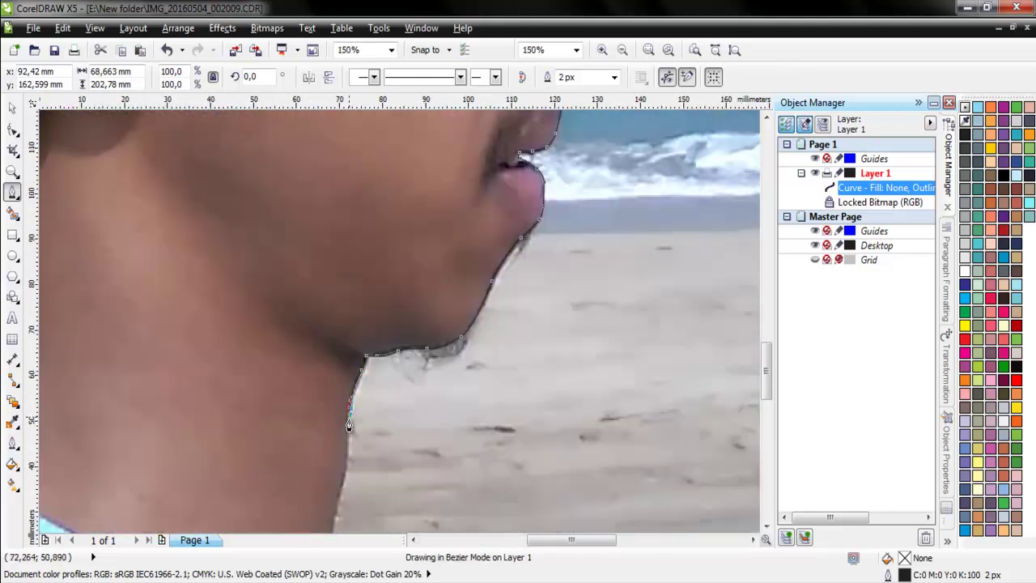
drag(349, 420, 339, 518)
scroll(356, 454, down, 4)
scroll(380, 409, up, 4)
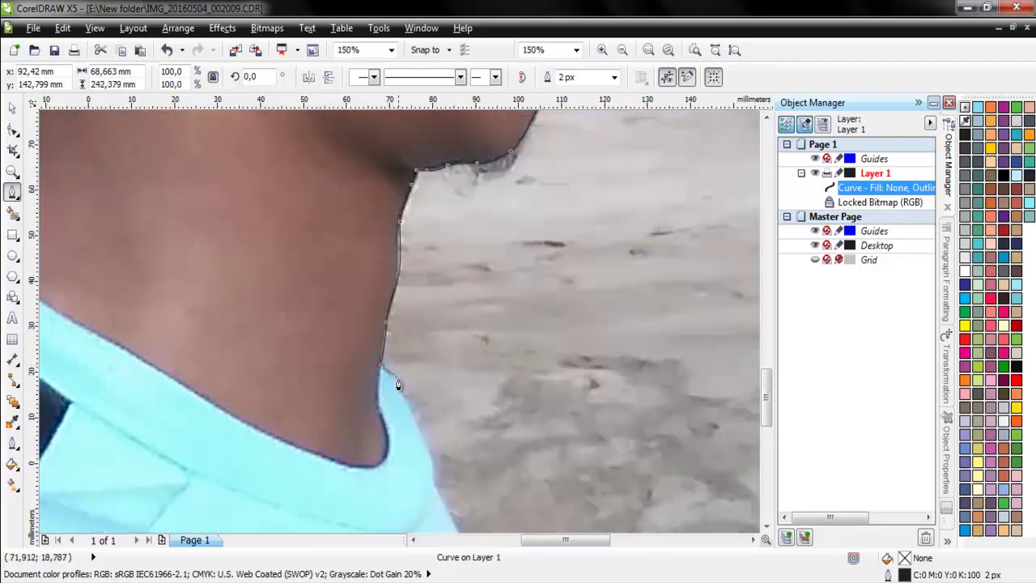
- Trace the front of the shirt down to the photo's lower edge and run the path along that edge to the back of the shirt
drag(397, 377, 407, 401)
drag(431, 447, 437, 477)
scroll(437, 477, down, 4)
drag(495, 490, 495, 491)
click(224, 491)
click(224, 491)
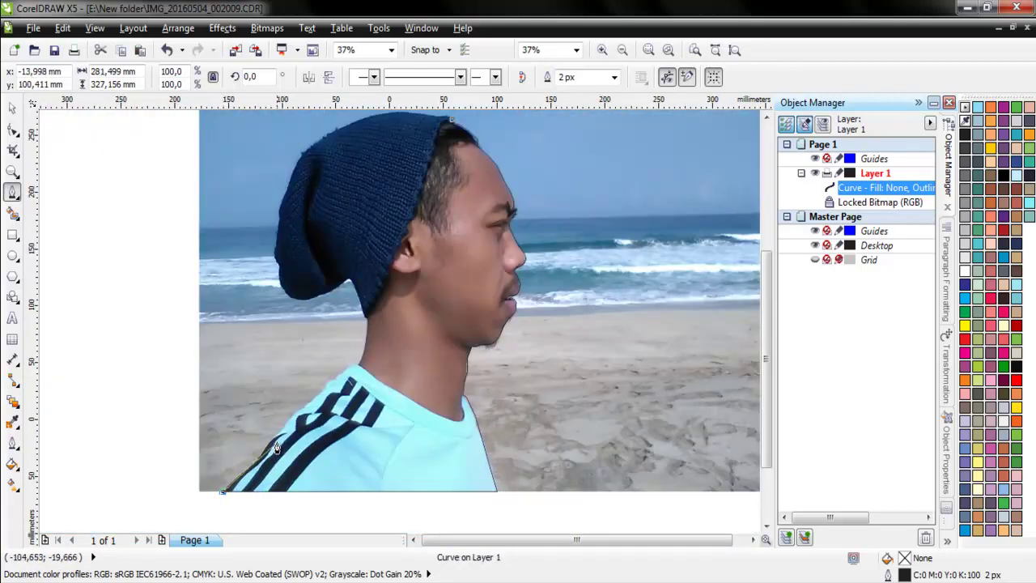
- Trace the back and shoulder of the shirt up to where the collar meets the nape
mouse_move(272, 445)
mouse_down()
mouse_move(337, 377)
mouse_move(393, 349)
mouse_up()
scroll(348, 369, up, 3)
click(423, 347)
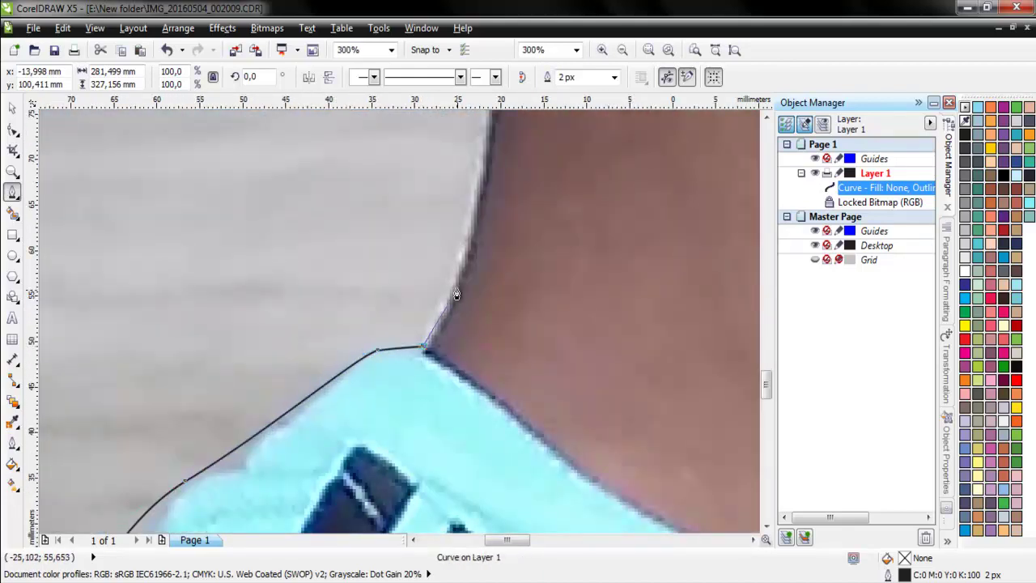
- Trace the nape of the neck from the collar up to the lower edge of the beanie
drag(456, 285, 473, 248)
scroll(437, 269, down, 2)
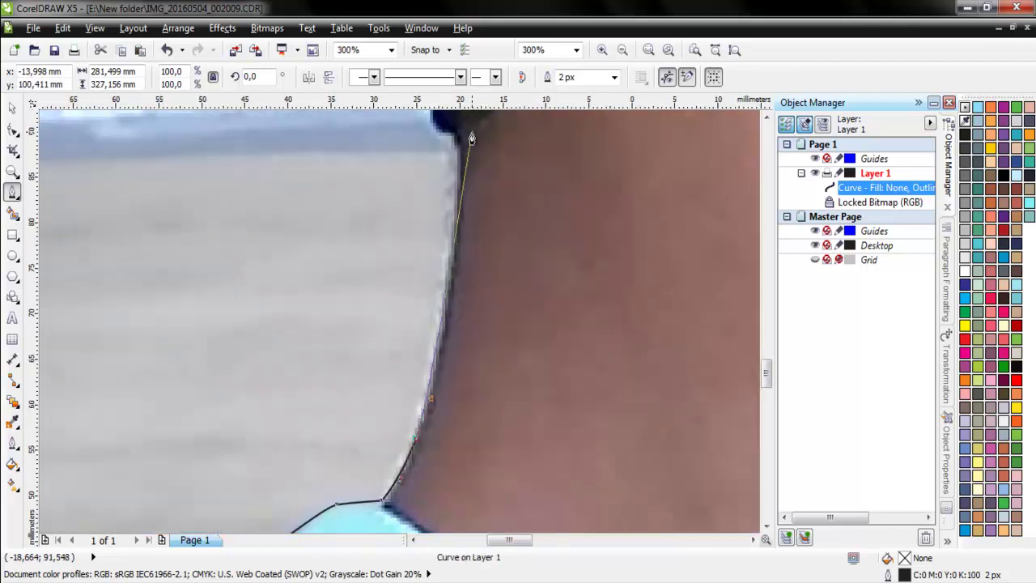
scroll(476, 124, up, 2)
drag(462, 164, 458, 140)
click(455, 133)
scroll(409, 307, down, 4)
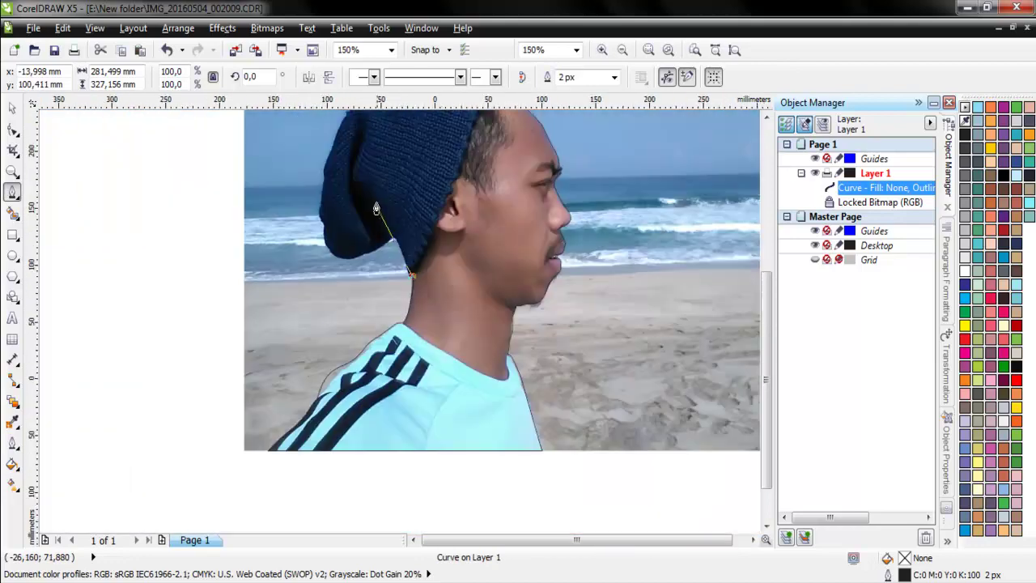
- Trace the beanie's rear rim from the nape up and around the peak of the notch beneath the slouching part
scroll(381, 241, up, 1)
scroll(450, 372, up, 5)
scroll(486, 506, down, 3)
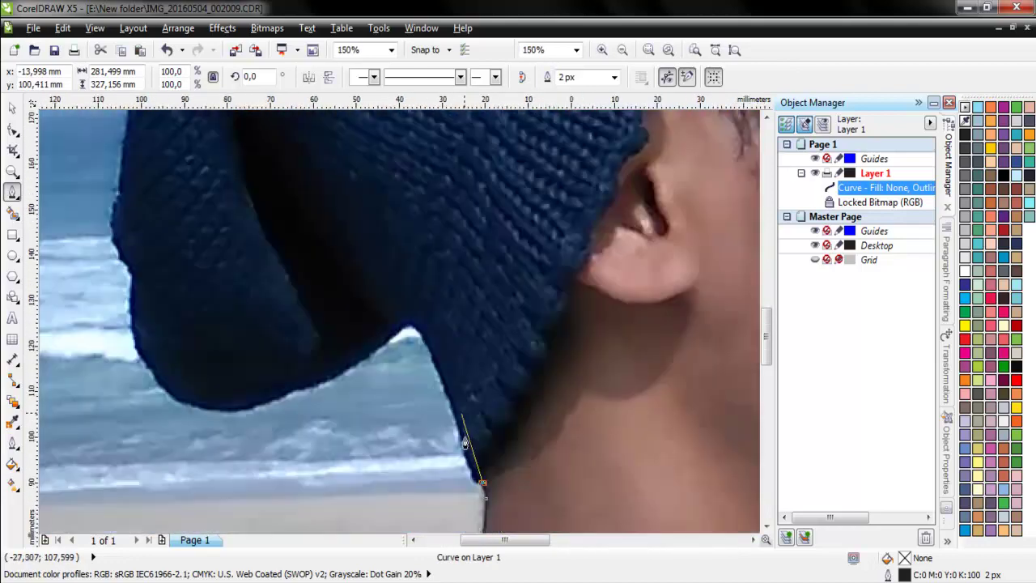
scroll(485, 506, up, 2)
drag(476, 496, 450, 382)
click(450, 374)
click(411, 261)
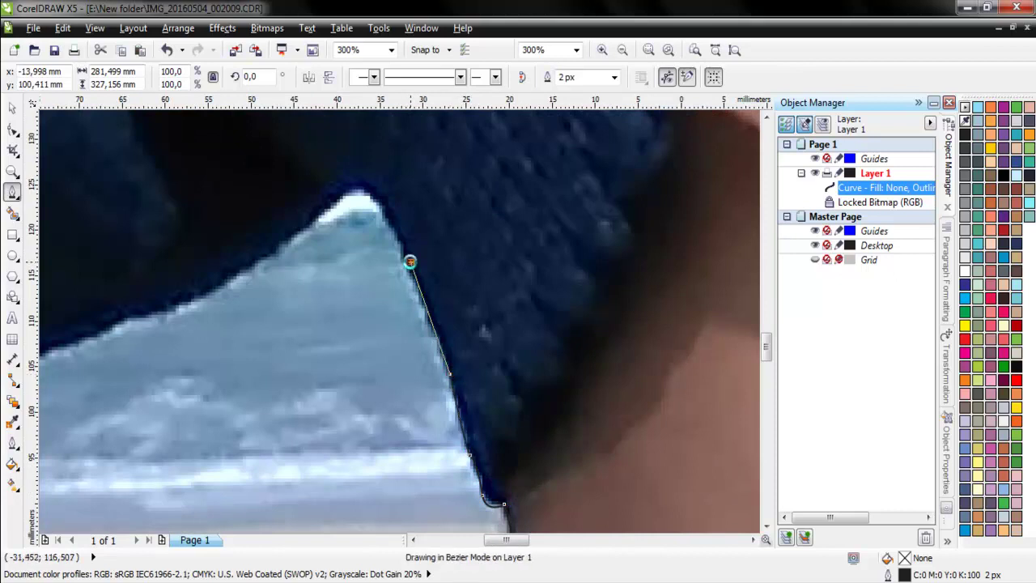
drag(370, 194, 325, 216)
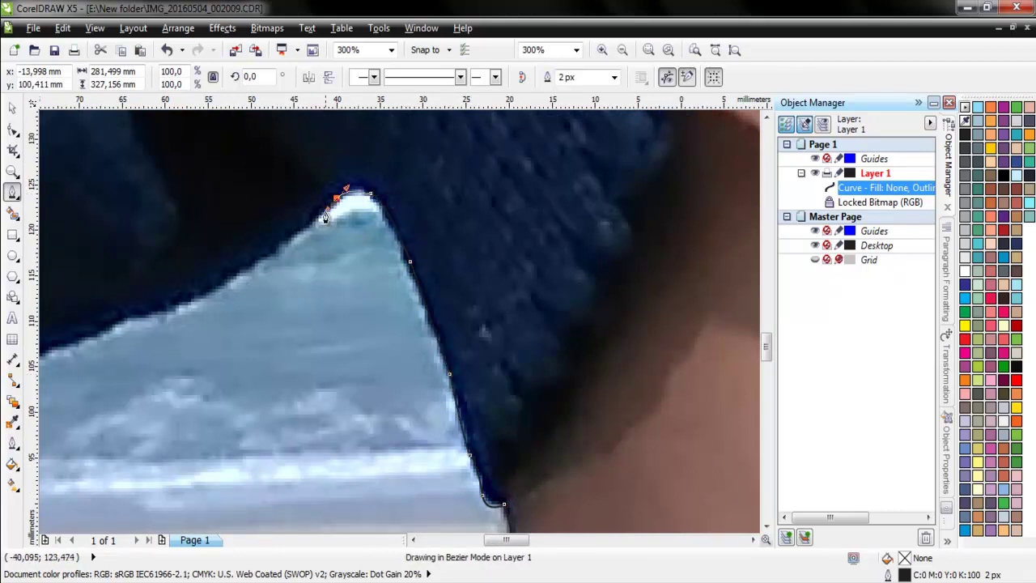
- Trace the underside of the beanie's slouching part from the notch to its rounded rear corner
click(285, 247)
click(178, 303)
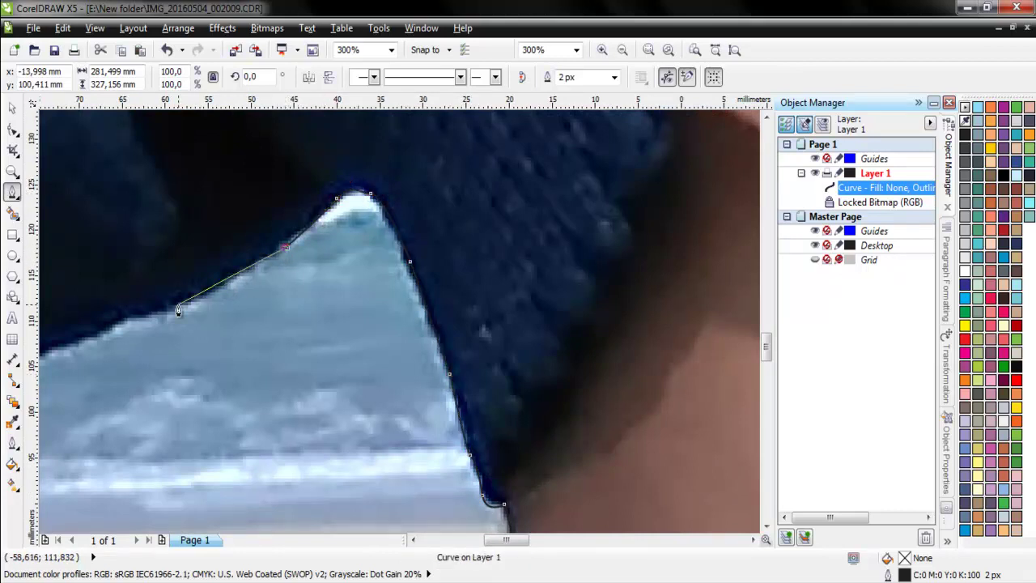
click(117, 323)
scroll(293, 282, down, 2)
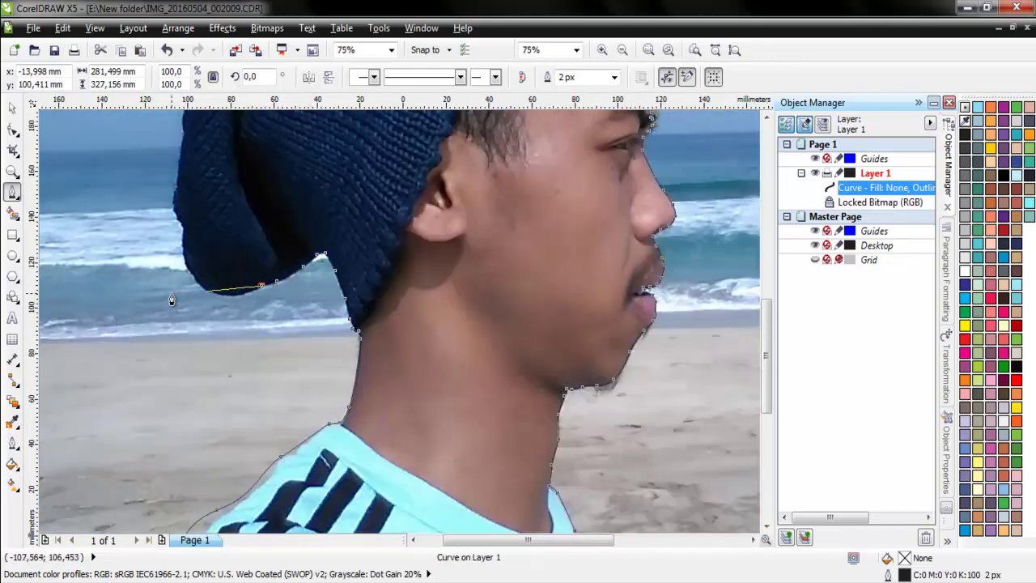
scroll(156, 303, up, 2)
drag(429, 297, 389, 301)
click(318, 276)
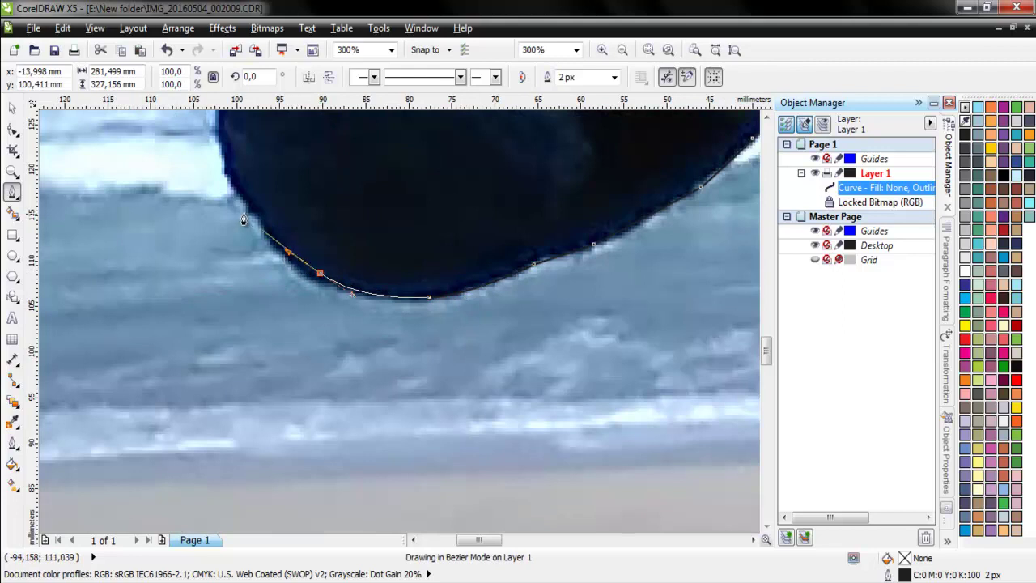
- Trace around the slouch's rounded rear corner and up its lower back edge to the outermost bulge
click(235, 180)
click(220, 156)
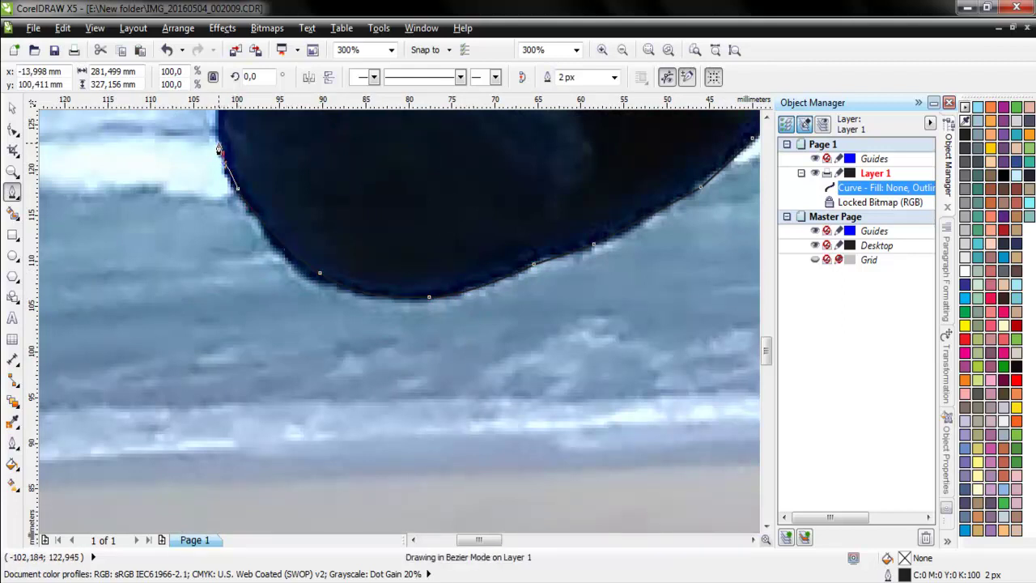
scroll(215, 331, down, 2)
scroll(217, 159, up, 2)
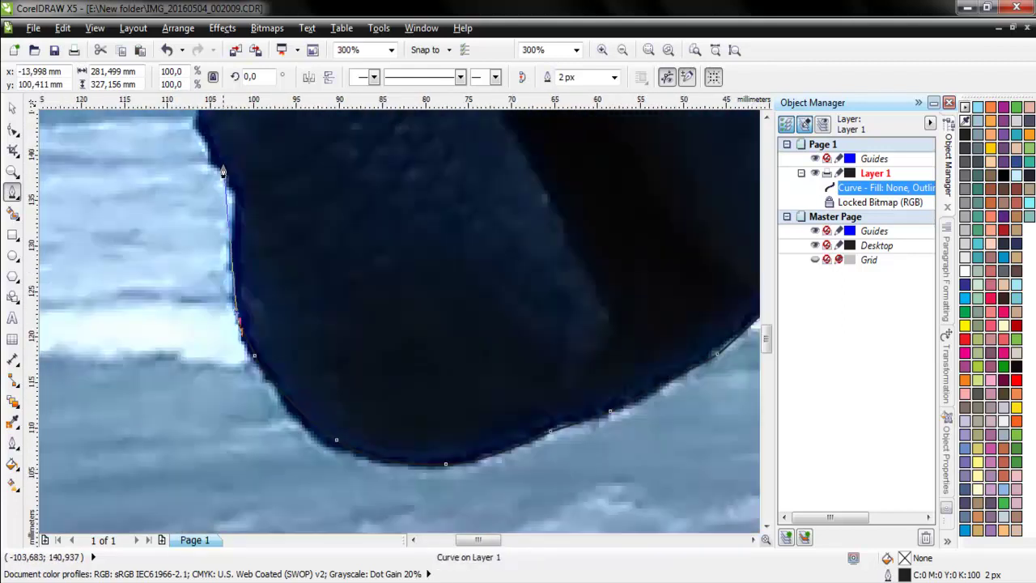
drag(231, 217, 236, 189)
drag(225, 171, 212, 153)
drag(204, 139, 197, 130)
scroll(180, 294, down, 3)
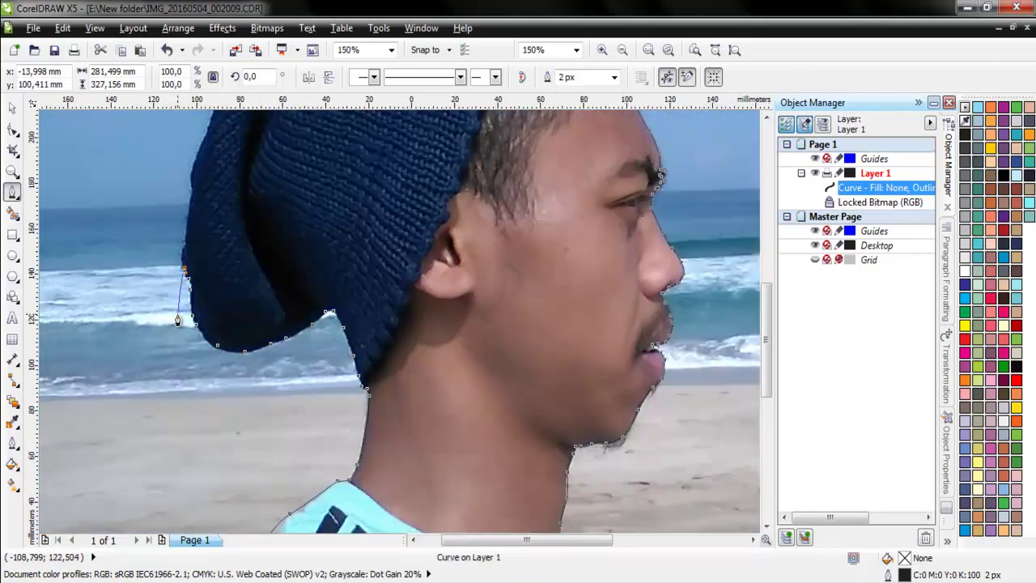
- Extend the path past the bulge and up the middle of the beanie's back edge
scroll(192, 203, up, 2)
drag(149, 408, 162, 372)
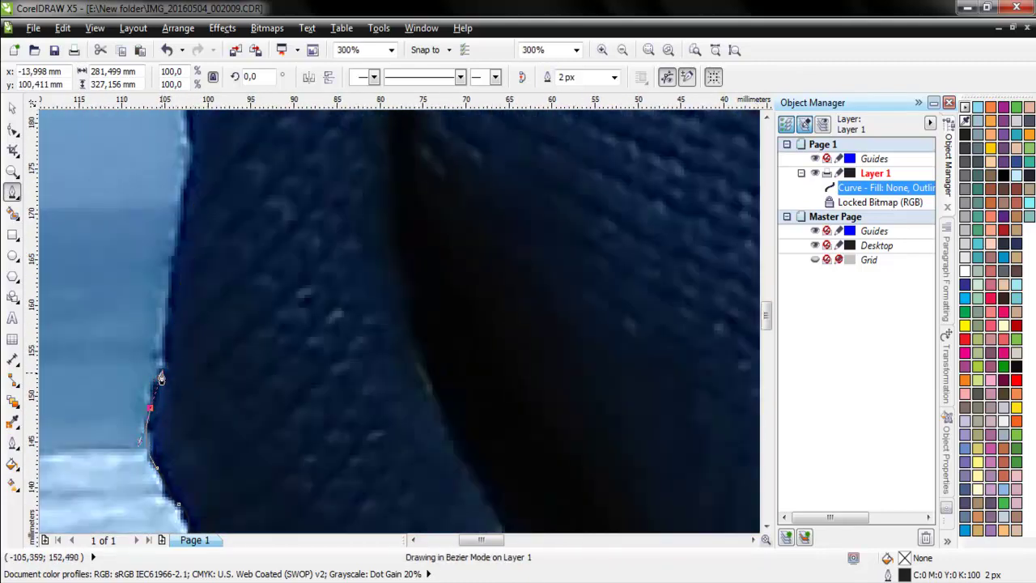
click(168, 345)
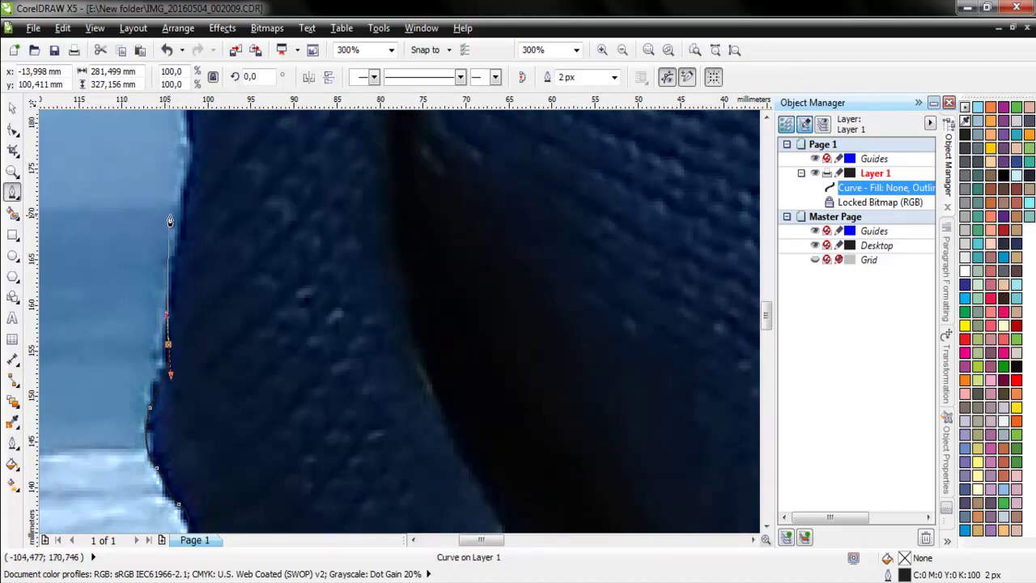
click(192, 156)
scroll(191, 301, down, 2)
scroll(199, 213, up, 2)
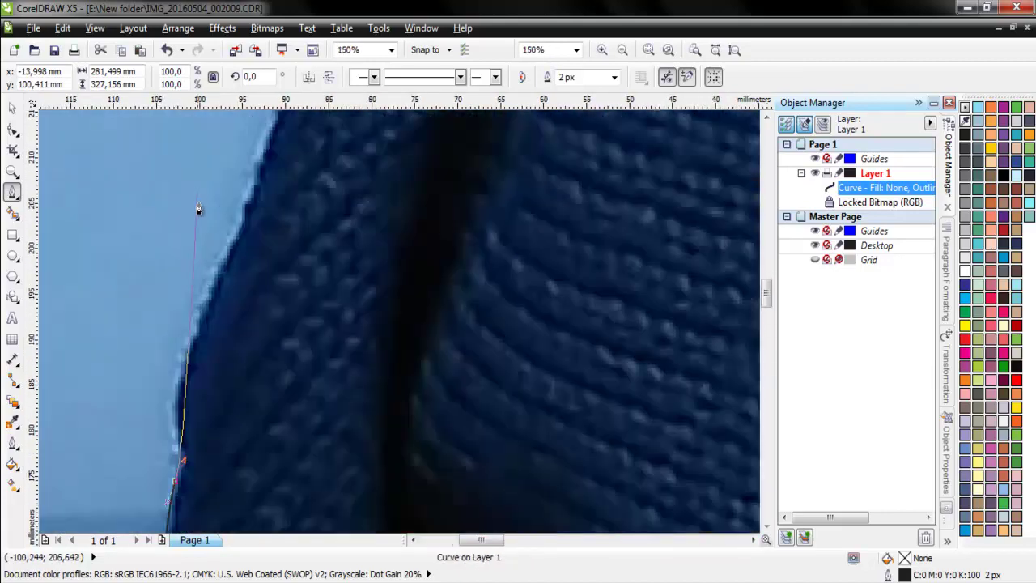
- Trace the beanie's upper back edge up to the first fuzzy tip where the crown begins
click(185, 371)
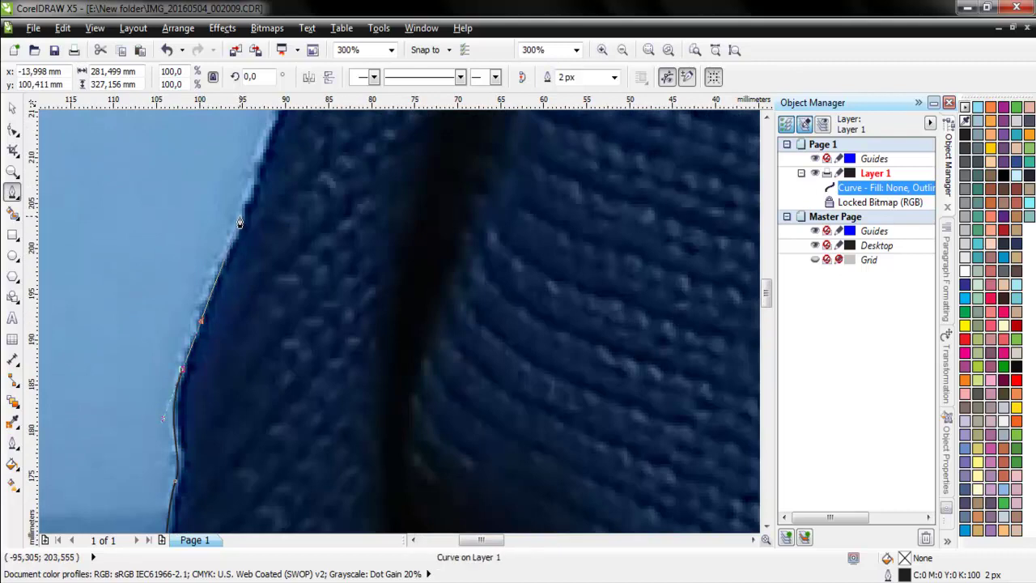
drag(245, 215, 250, 200)
scroll(173, 382, down, 2)
scroll(220, 256, up, 2)
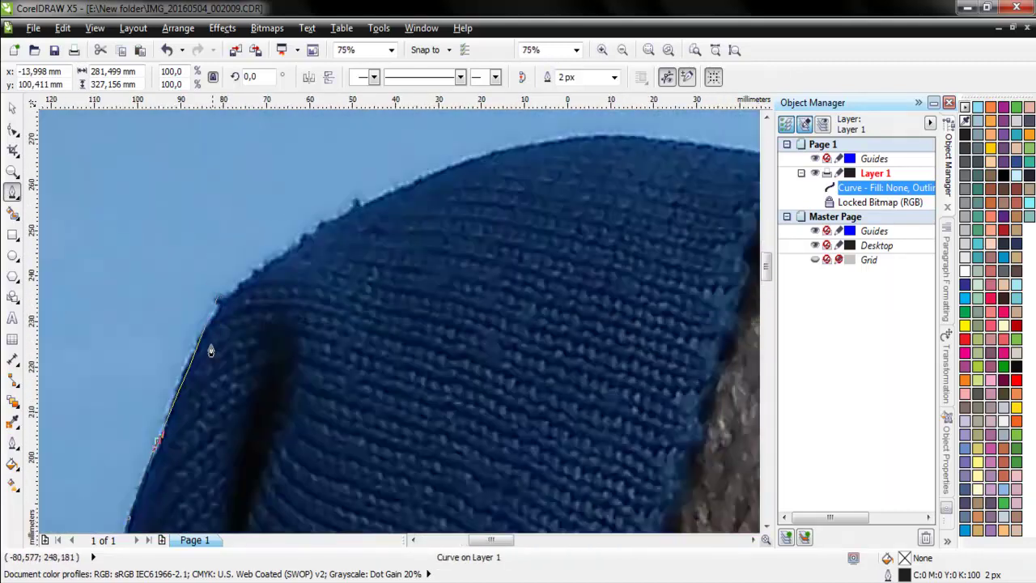
click(195, 354)
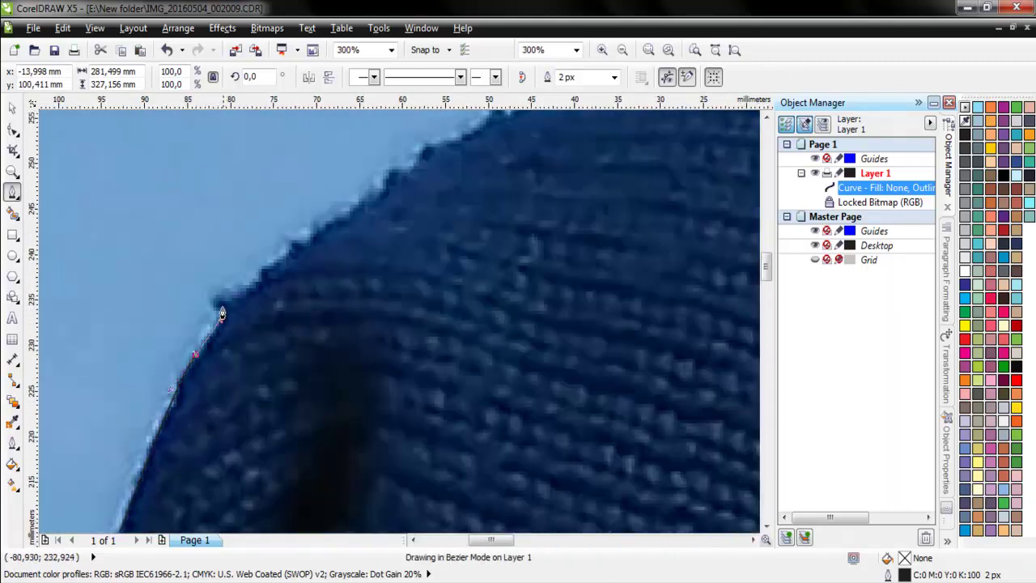
click(221, 306)
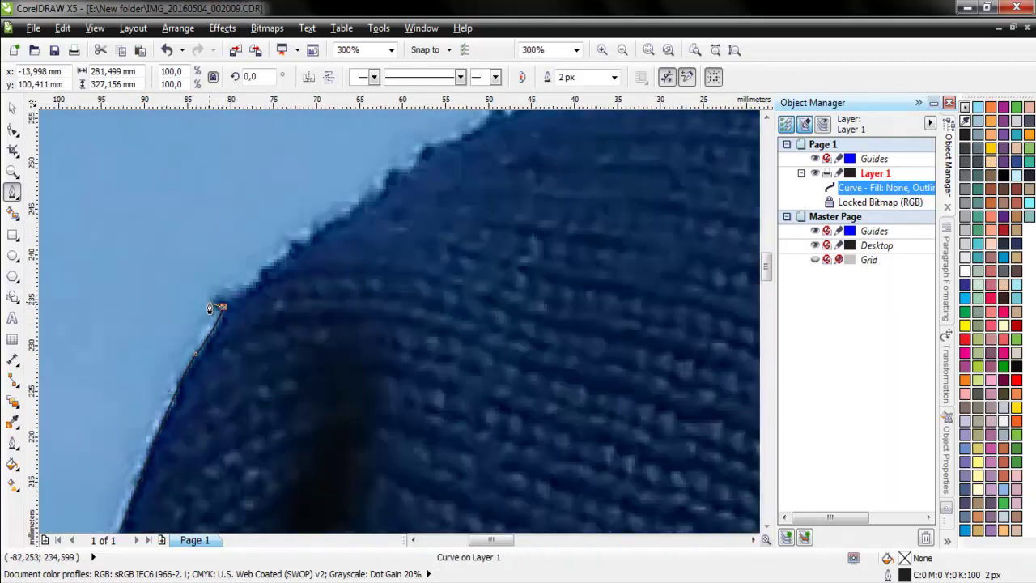
- Trace the fuzzy, uneven stretch of the beanie's upper rear edge, following its small protruding tufts
click(262, 277)
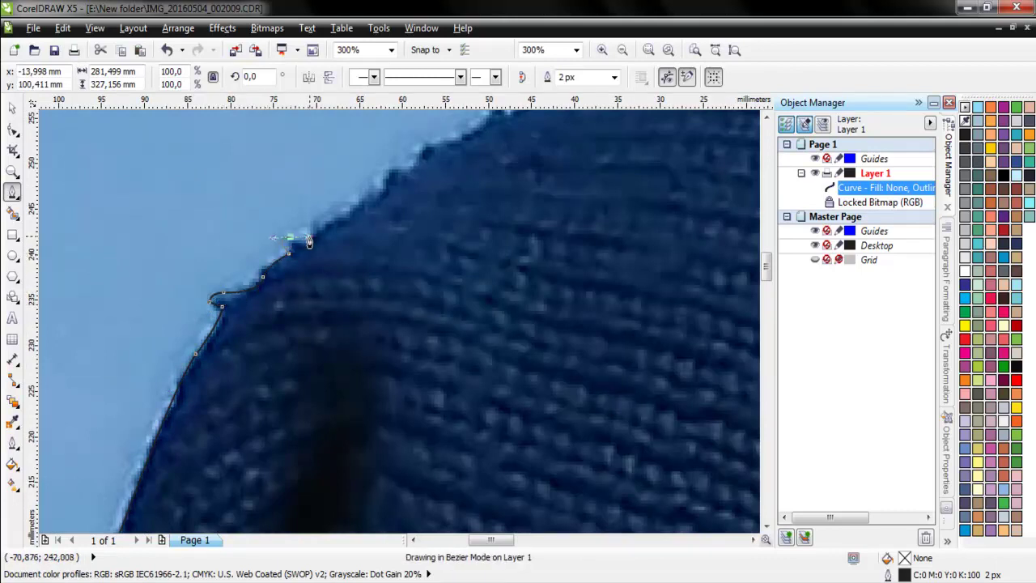
click(375, 190)
click(388, 185)
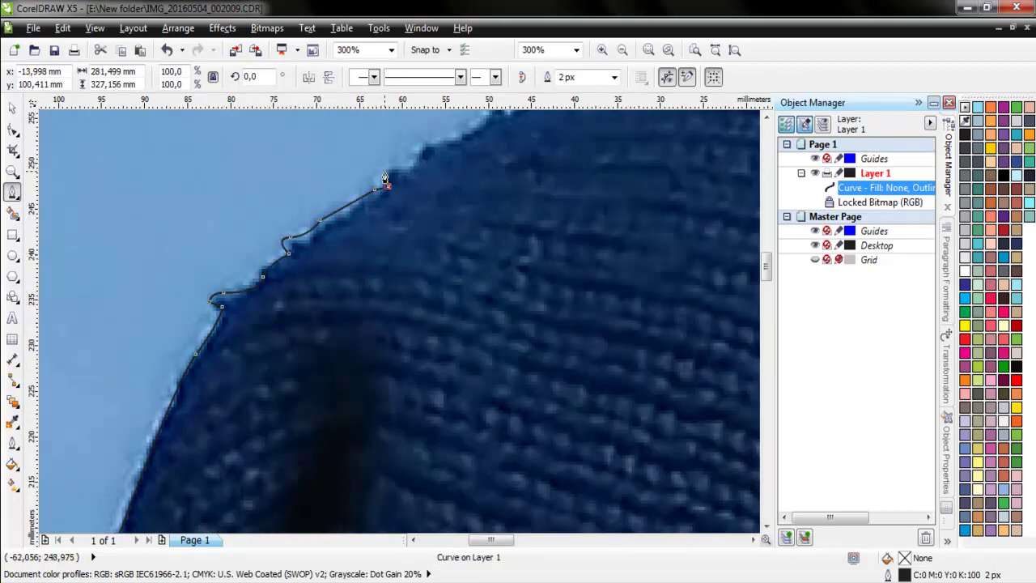
drag(388, 171, 457, 149)
scroll(457, 149, down, 3)
scroll(458, 187, up, 3)
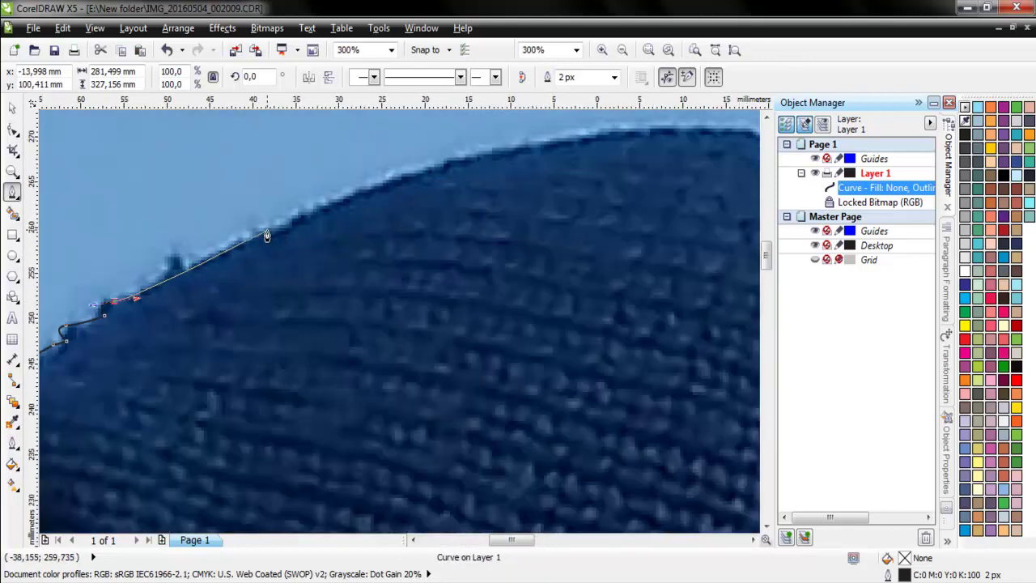
- Trace around the last tuft and over the smooth crown of the beanie towards its front rim
drag(164, 279, 171, 263)
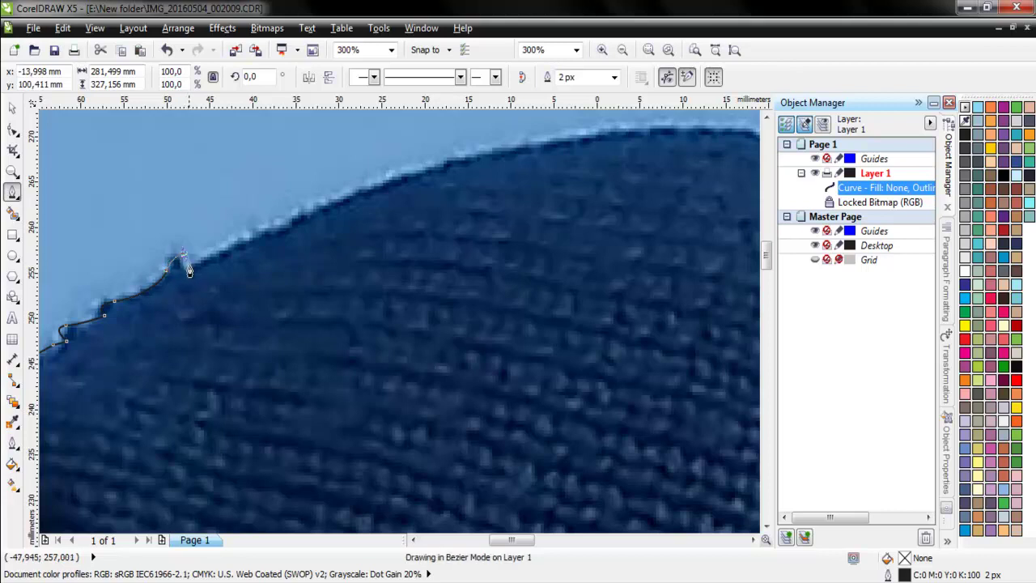
drag(297, 217, 302, 215)
scroll(292, 221, down, 1)
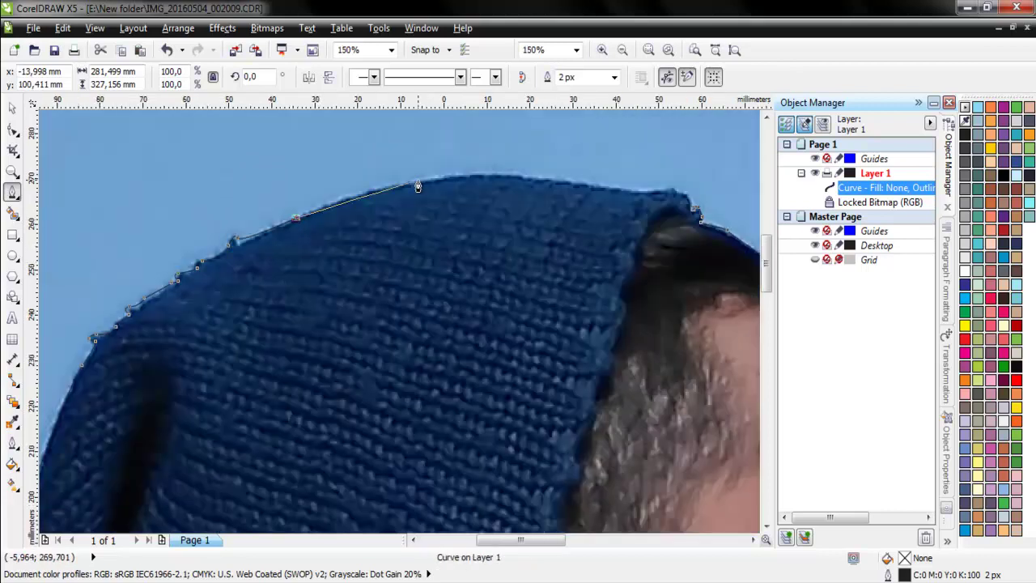
drag(417, 180, 447, 179)
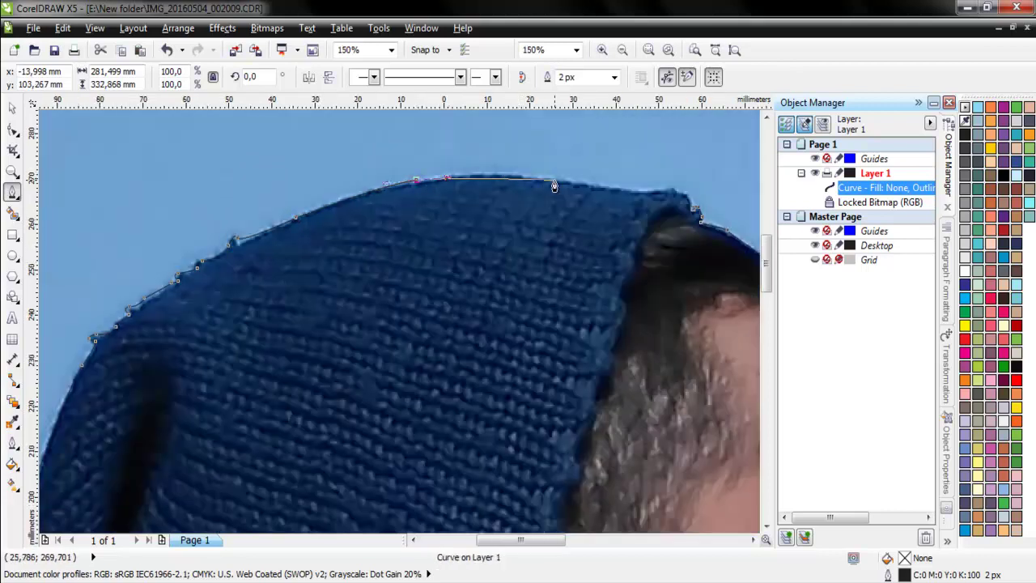
mouse_move(559, 184)
mouse_down()
mouse_move(617, 188)
mouse_move(582, 194)
mouse_move(660, 188)
mouse_move(723, 207)
mouse_up()
- Trace the bumpy front rim of the beanie and close the path at its starting node above the forehead
scroll(638, 193, up, 2)
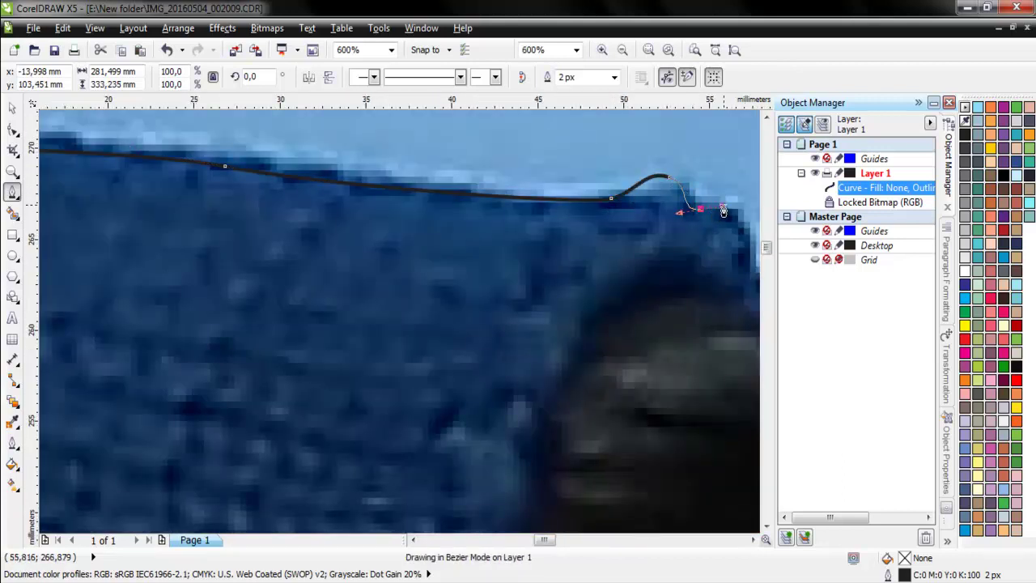
scroll(573, 215, down, 1)
scroll(695, 218, up, 1)
drag(622, 219, 631, 233)
scroll(555, 262, down, 5)
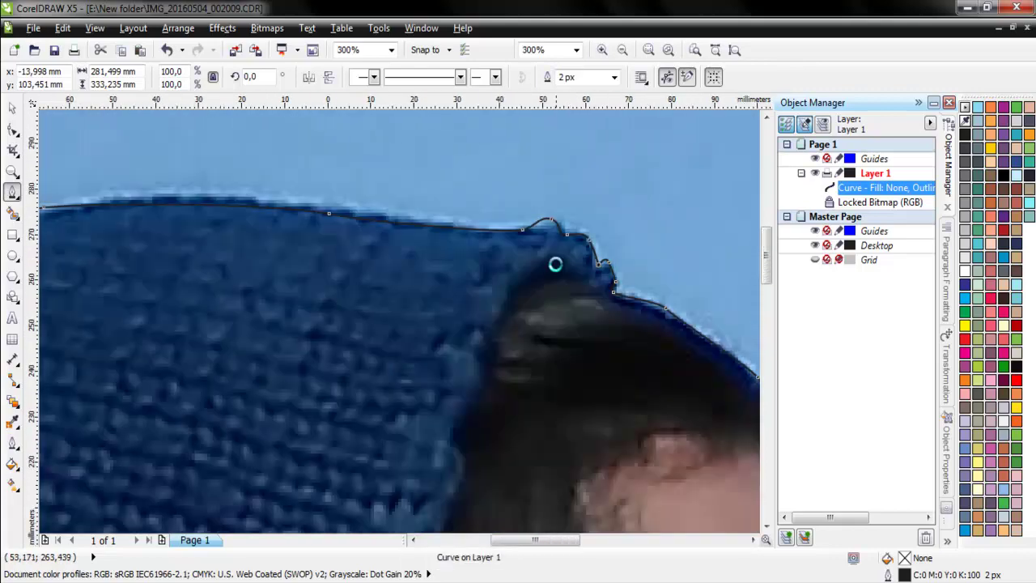
scroll(482, 251, up, 1)
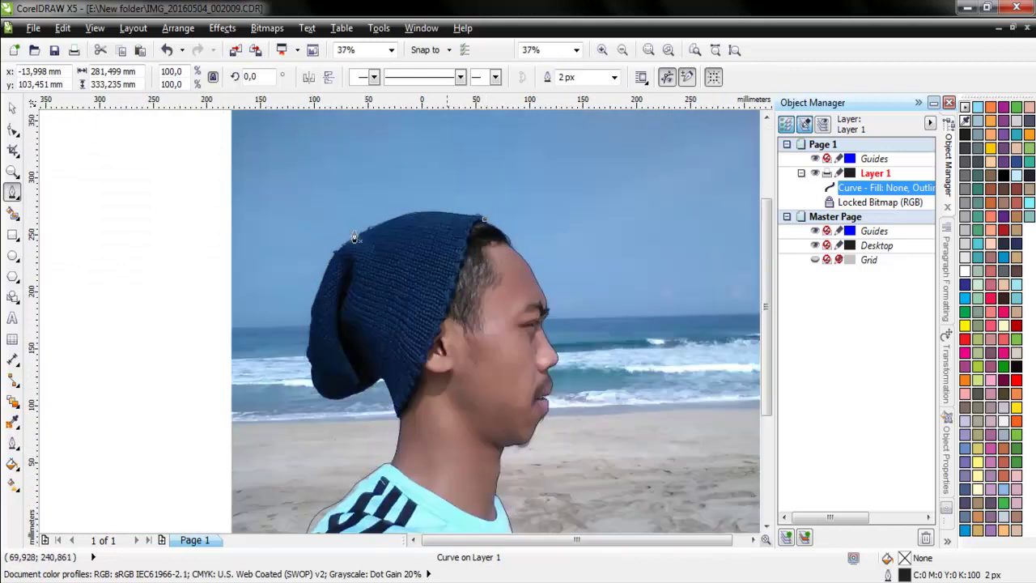
- Fill the closed profile outline with solid black (C:100 M:100 Y:100 K:100)
click(13, 110)
key(F3)
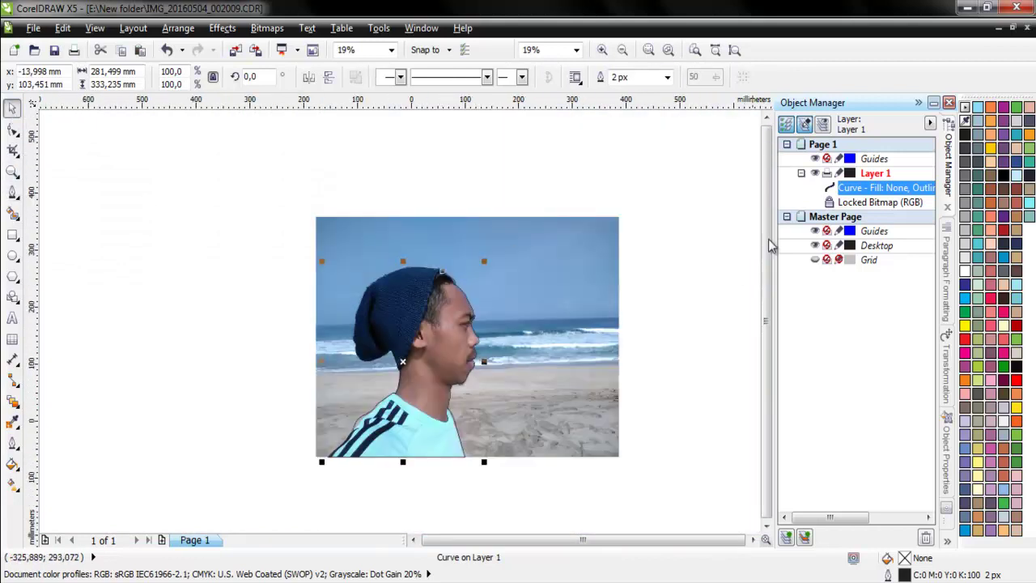
click(1002, 175)
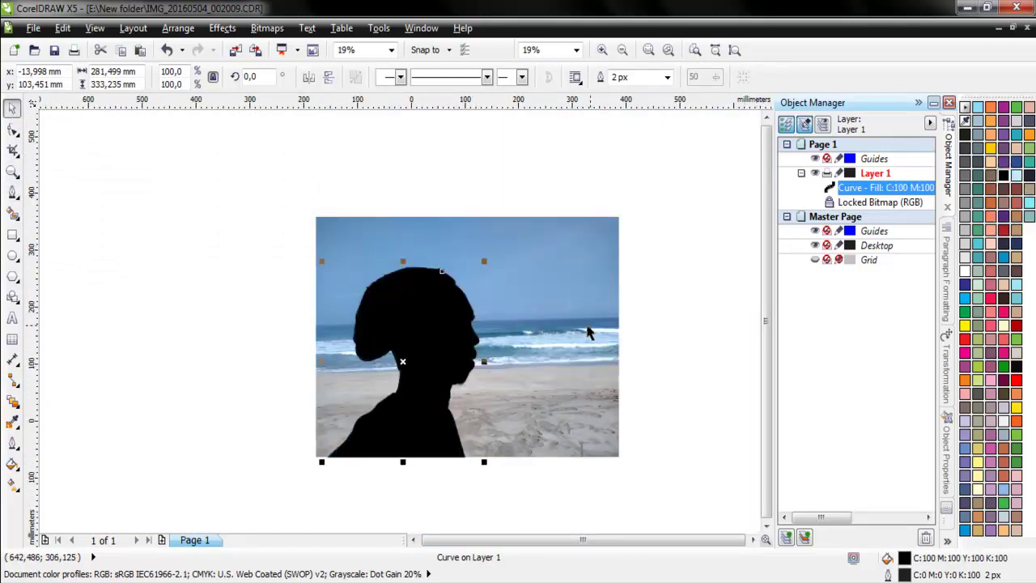
scroll(452, 436, up, 1)
scroll(331, 329, down, 1)
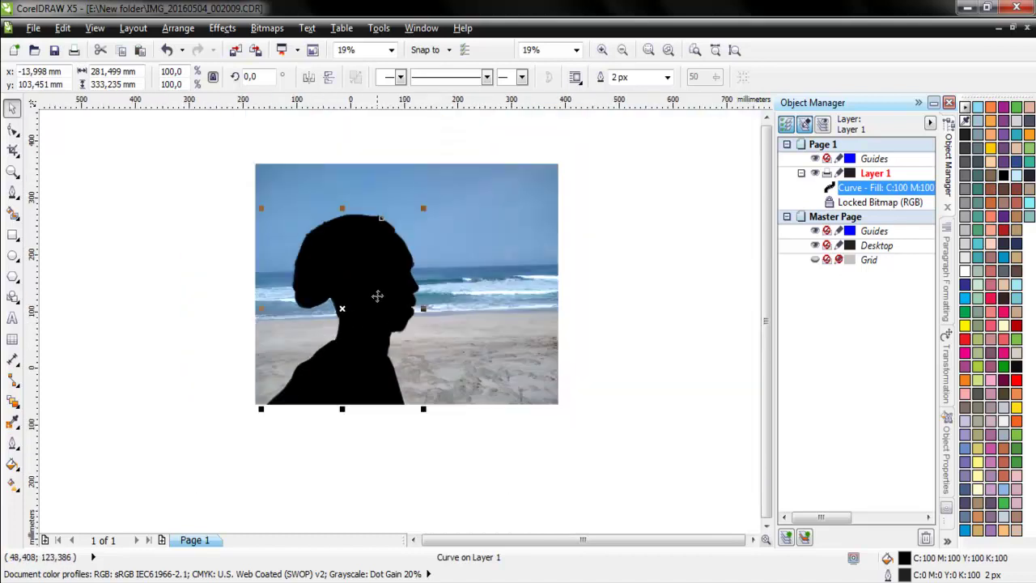
- Move the black silhouette about 255 mm to the right, beside the man and inside the photo's right edge, and deselect it
drag(422, 289, 504, 290)
drag(512, 288, 509, 289)
scroll(552, 294, up, 2)
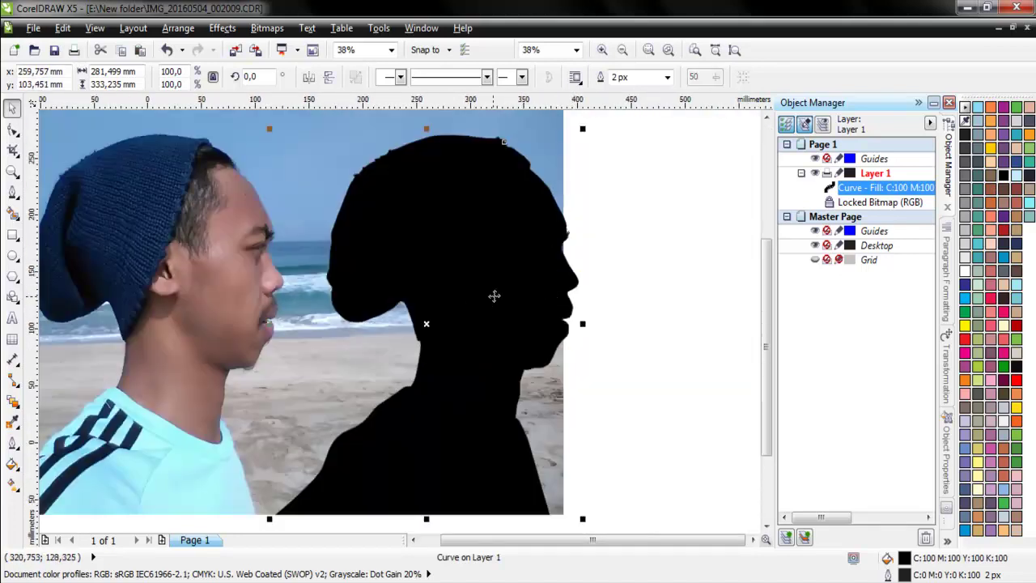
drag(475, 296, 484, 295)
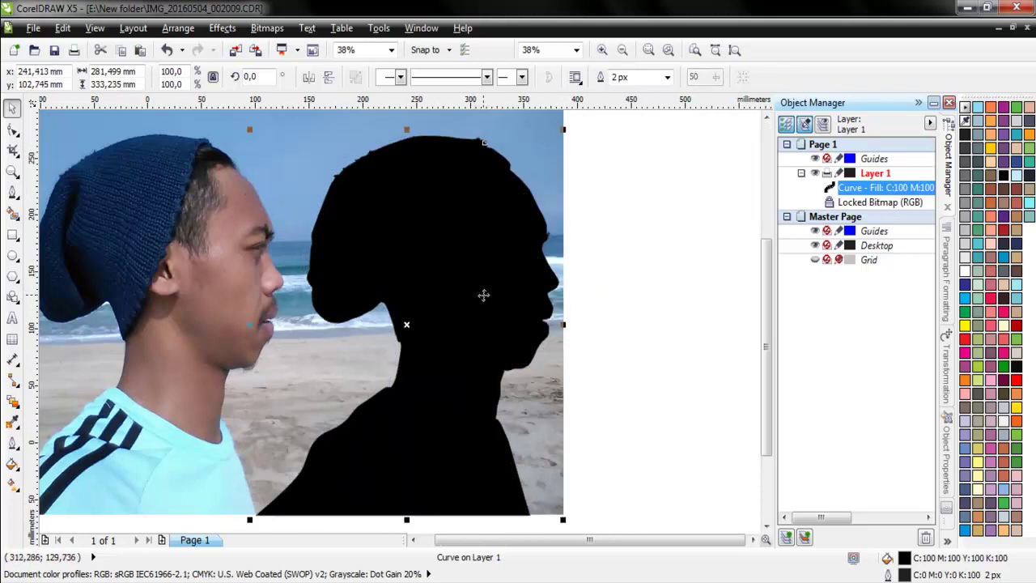
click(692, 288)
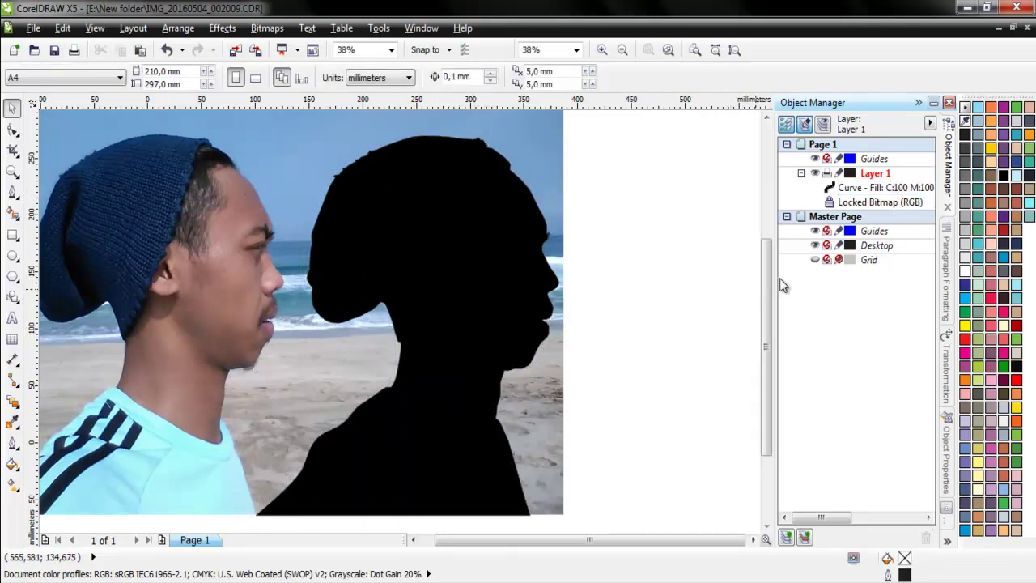
- Convert the silhouette's straight bottom edge to a curve and bend it upward into a shallow arc
scroll(770, 278, down, 2)
click(410, 455)
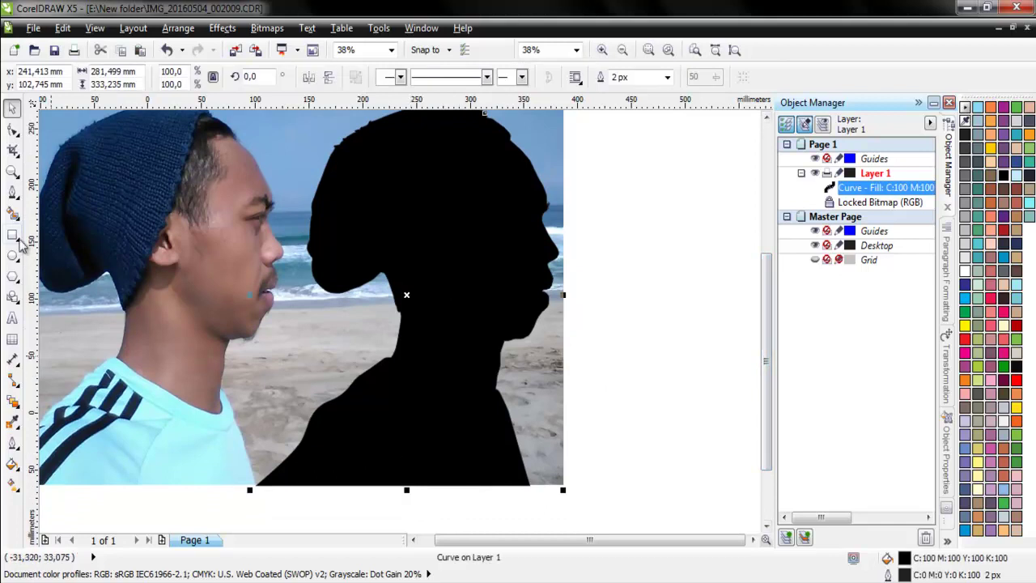
click(12, 130)
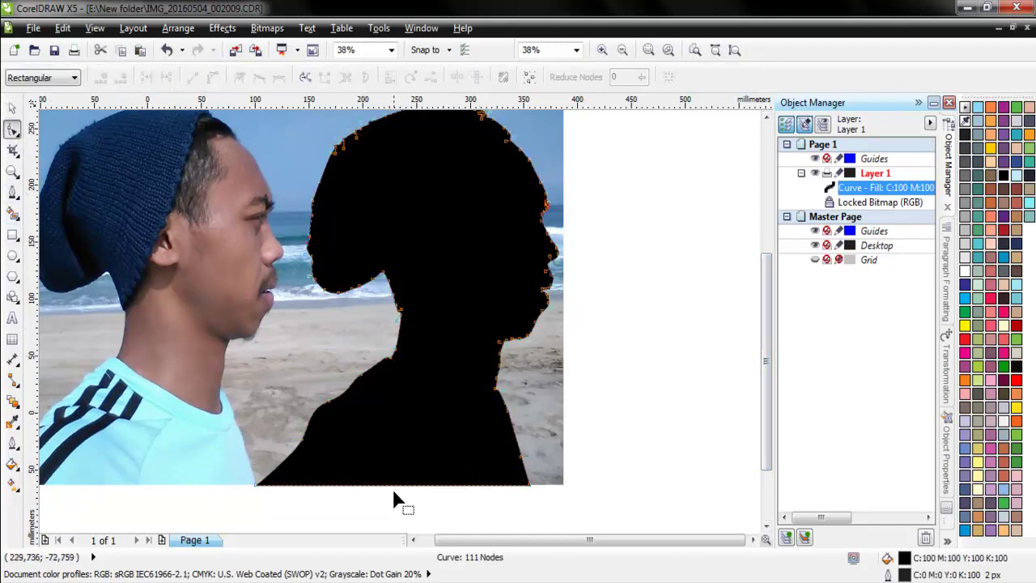
right_click(397, 494)
click(453, 289)
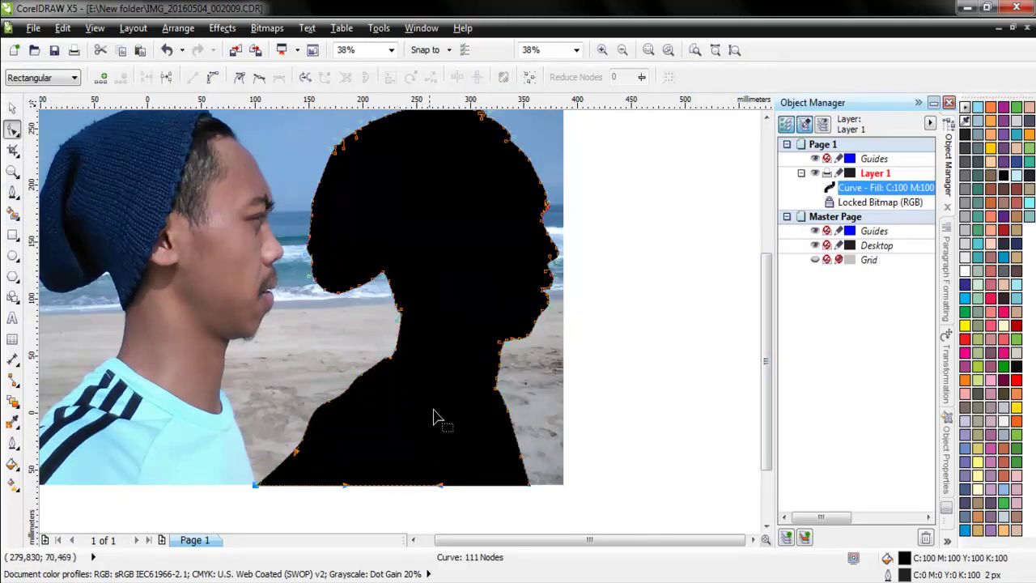
drag(407, 486, 360, 460)
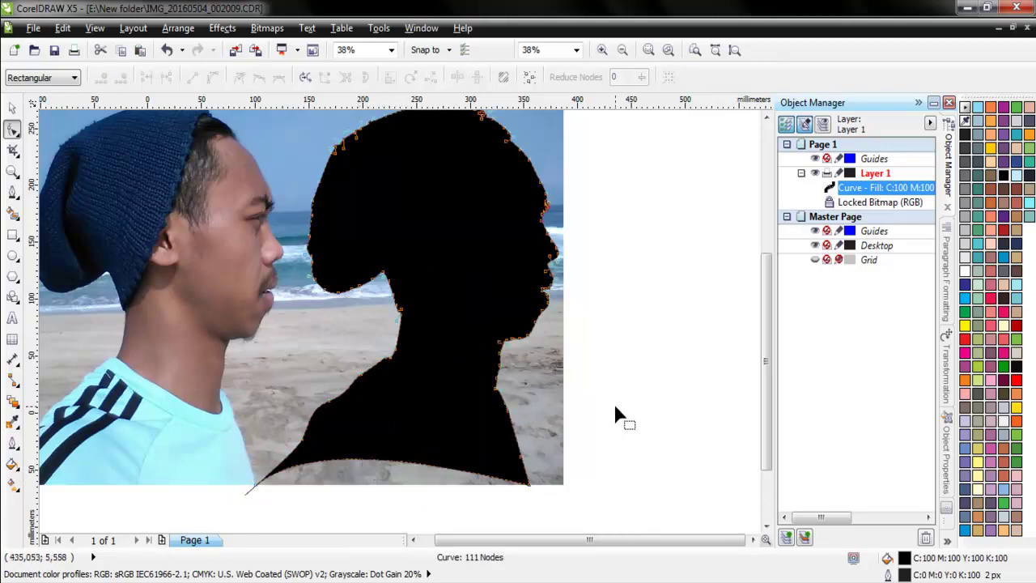
- Move the silhouette about 370 mm to the right, onto the blank area beside the photo, and deselect it
scroll(53, 419, down, 1)
click(13, 108)
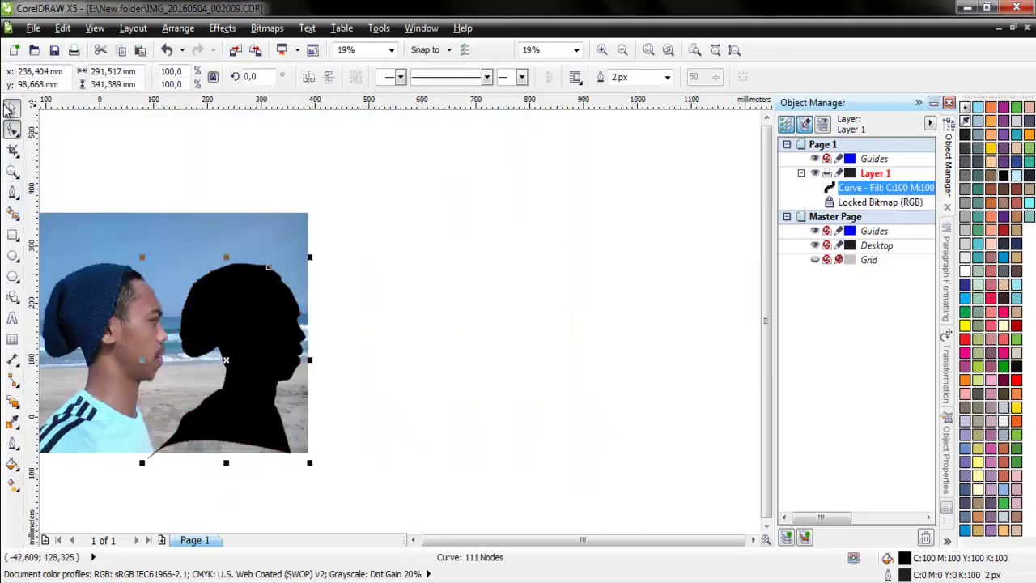
drag(254, 348, 446, 345)
click(582, 346)
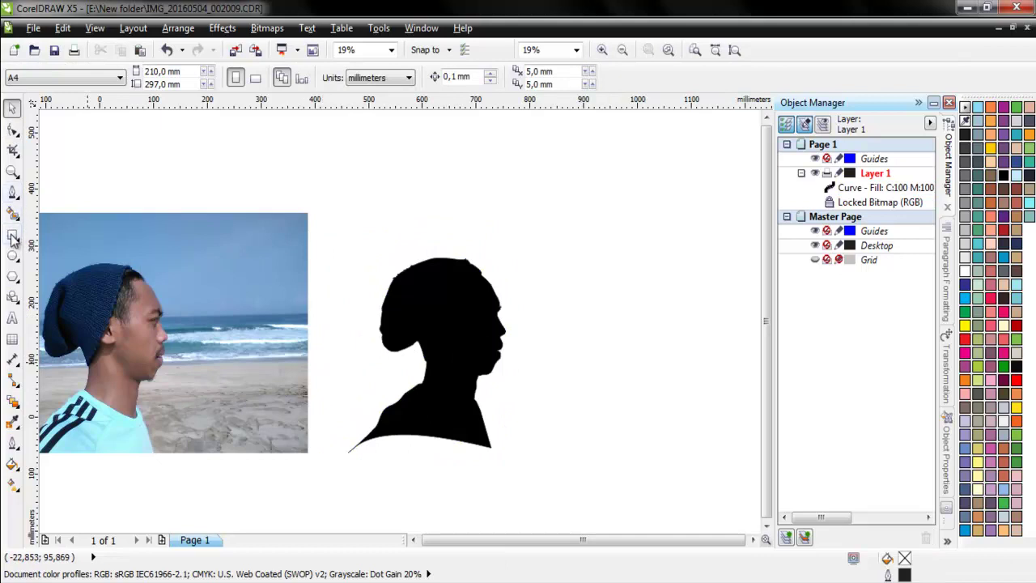
- Draw a rectangle about 346 × 412 mm around the silhouette and fill it with light blue (#A4E4EE)
drag(337, 233, 523, 467)
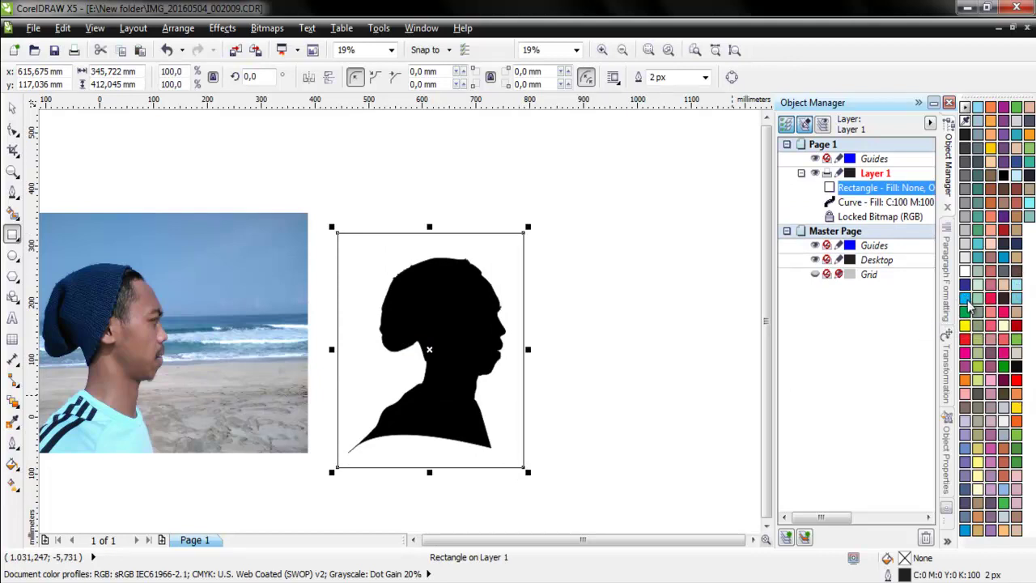
click(1017, 288)
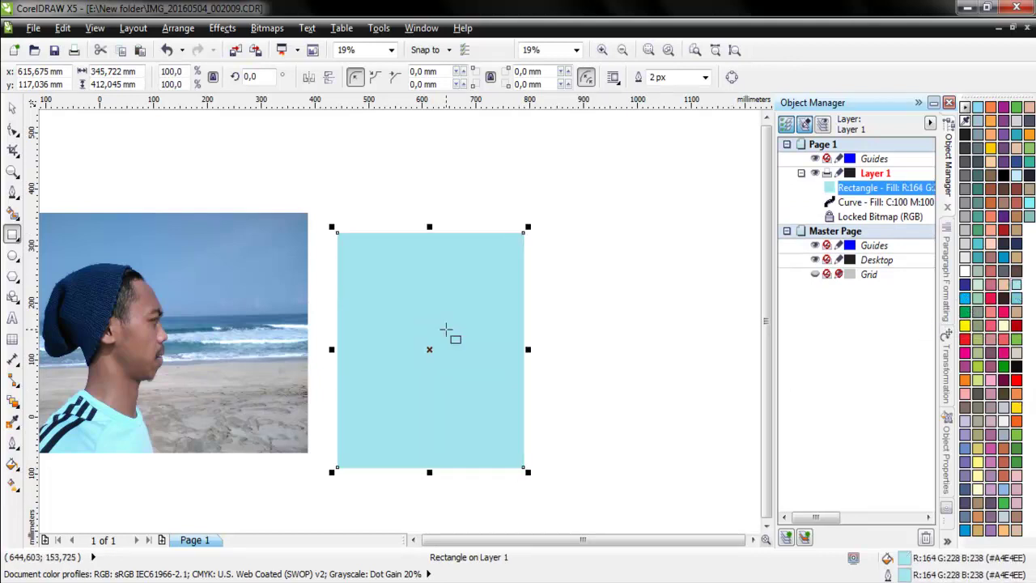
- Send the light blue rectangle to the back of the layer, behind the silhouette
right_click(401, 325)
mouse_move(502, 199)
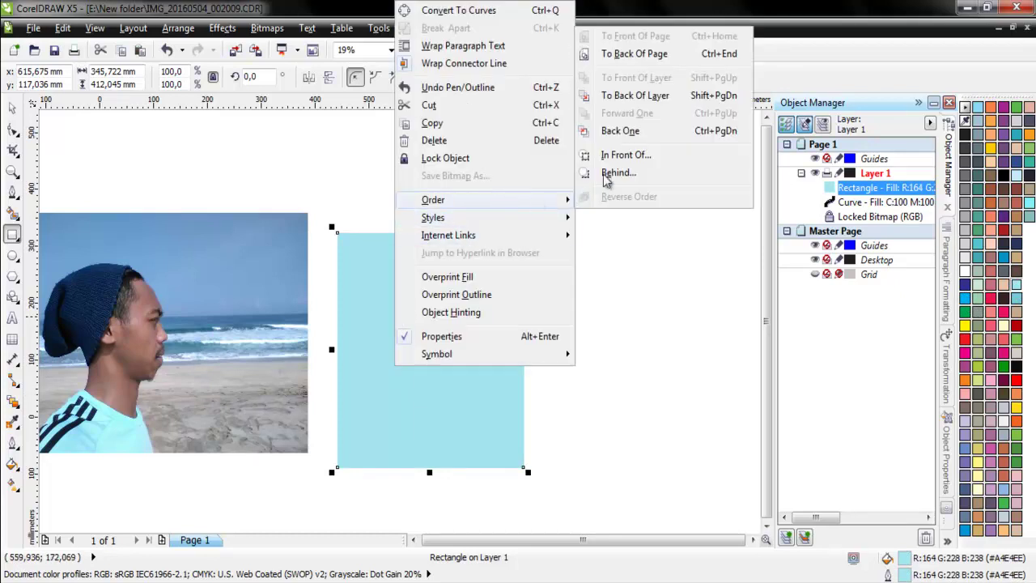
click(636, 95)
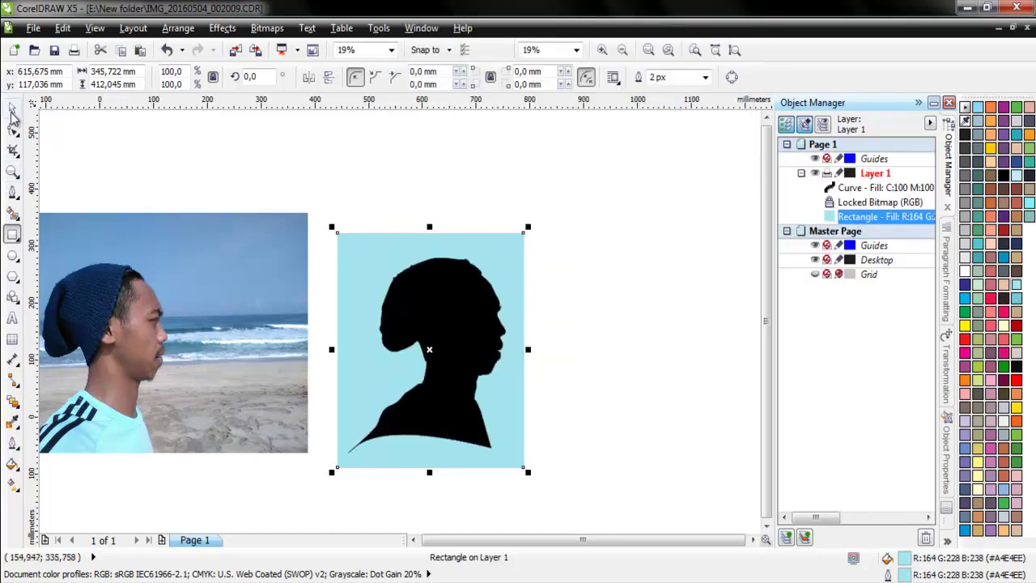
- Give the light blue rectangle a 50 px outline in black (C:100 M:100 Y:100 K:100)
click(12, 110)
right_click(992, 176)
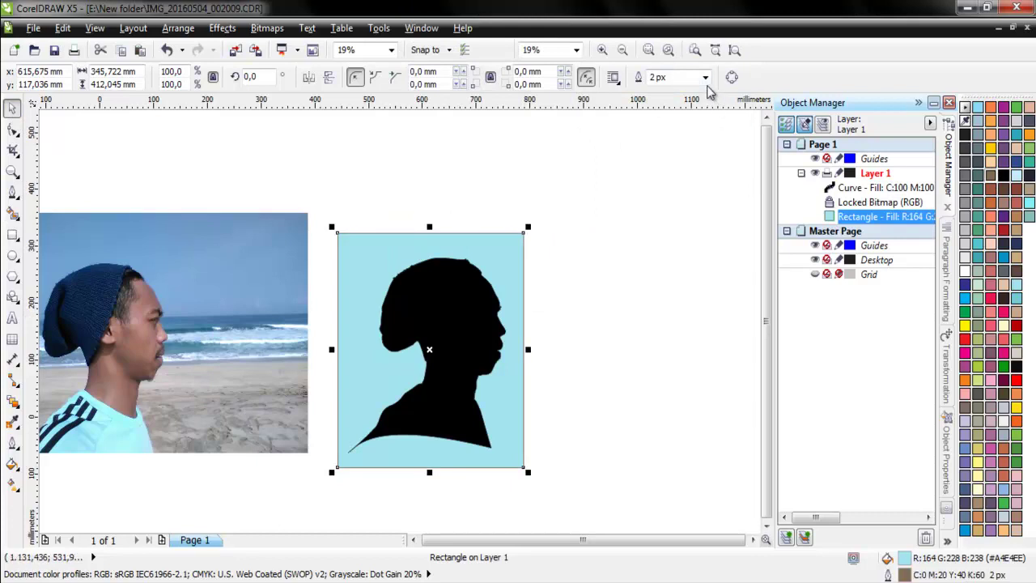
click(705, 77)
click(658, 165)
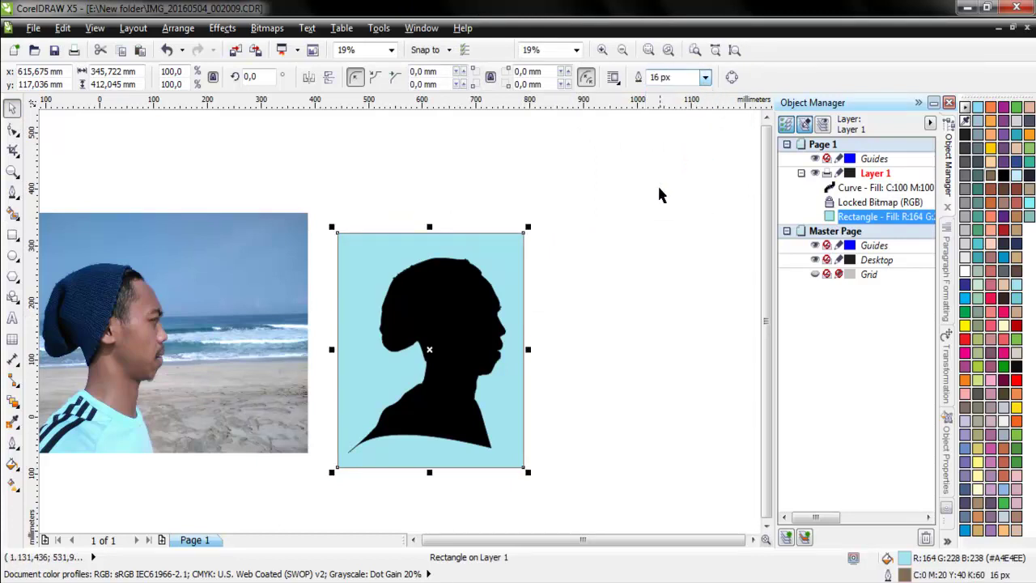
click(705, 77)
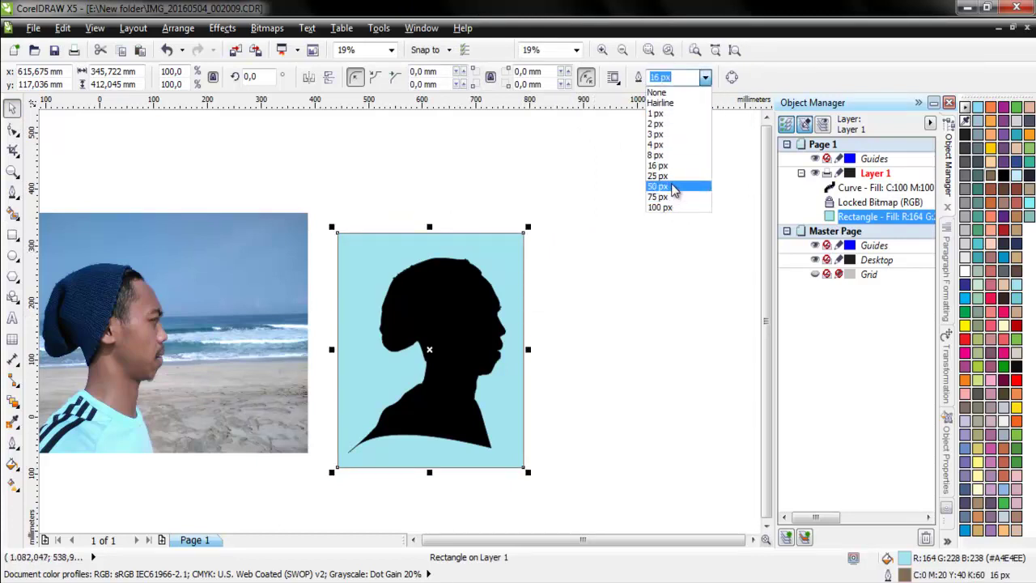
click(672, 188)
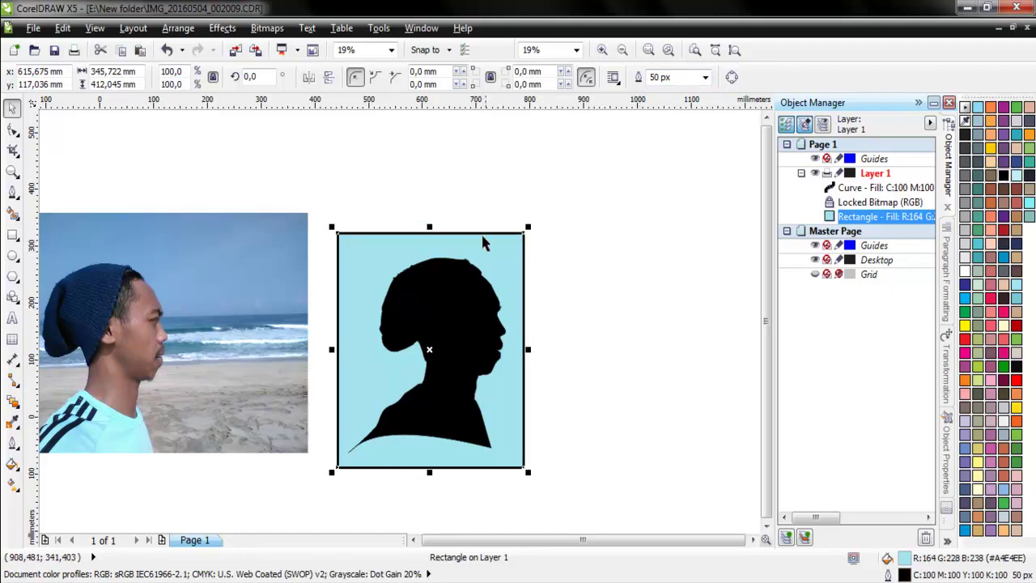
- Fit the view to the framed silhouette and deselect the rectangle to examine the finished artwork
click(391, 49)
click(372, 87)
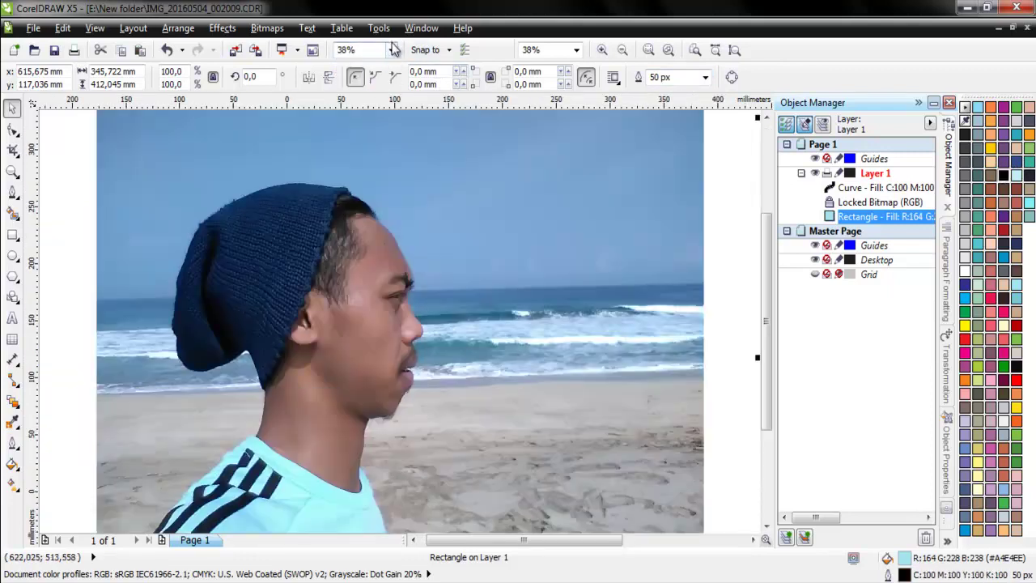
click(393, 49)
click(356, 94)
click(588, 273)
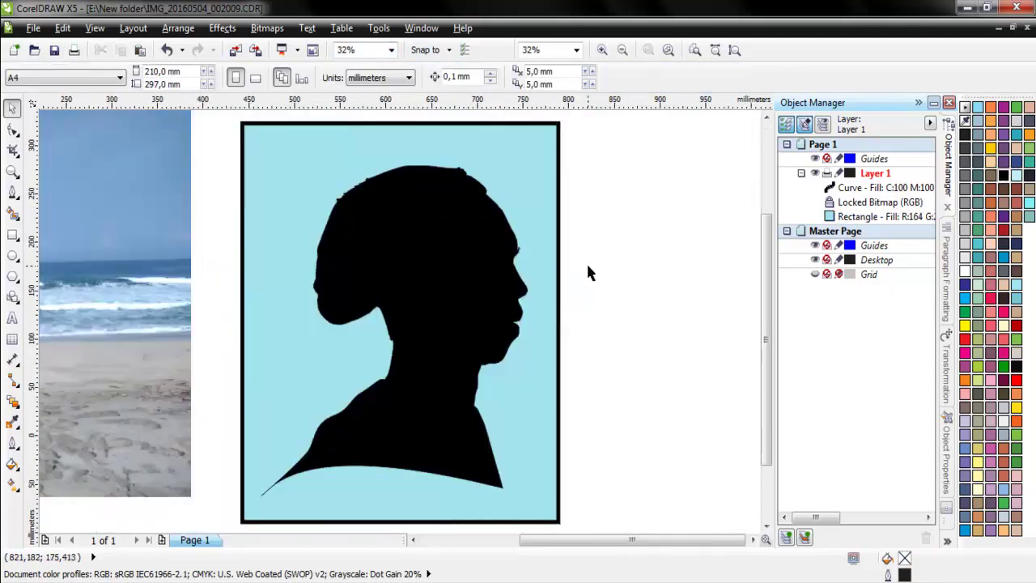